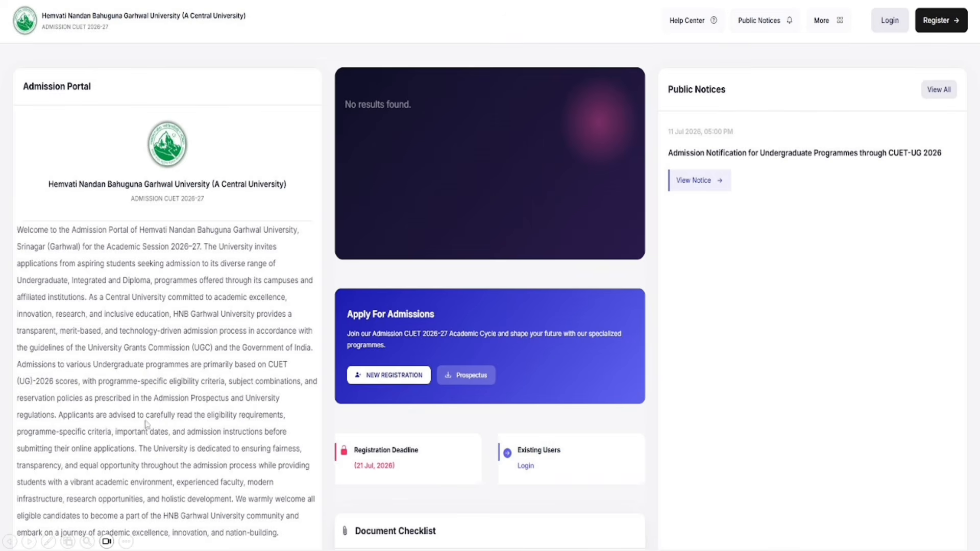
- With the red Pen, circle the Admission Portal and Public Notices headings and mark the undergraduate admission notification
{"action": "left_click", "coordinate": [49, 542]}
{"action": "left_click", "coordinate": [27, 452]}
{"action": "left_click", "coordinate": [48, 541]}
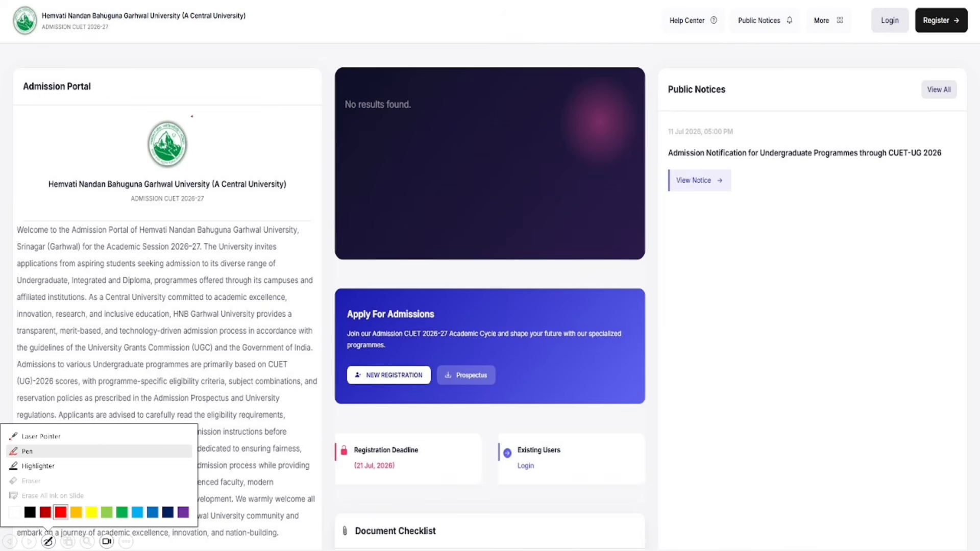
{"action": "mouse_move", "coordinate": [62, 70]}
{"action": "left_mouse_down"}
{"action": "mouse_move", "coordinate": [30, 74]}
{"action": "mouse_move", "coordinate": [32, 101]}
{"action": "mouse_move", "coordinate": [102, 89]}
{"action": "mouse_move", "coordinate": [84, 71]}
{"action": "left_mouse_up"}
{"action": "mouse_move", "coordinate": [710, 73]}
{"action": "left_mouse_down"}
{"action": "mouse_move", "coordinate": [638, 94]}
{"action": "mouse_move", "coordinate": [723, 87]}
{"action": "mouse_move", "coordinate": [691, 63]}
{"action": "left_mouse_up"}
{"action": "left_click_drag", "start_coordinate": [782, 169], "coordinate": [891, 148]}
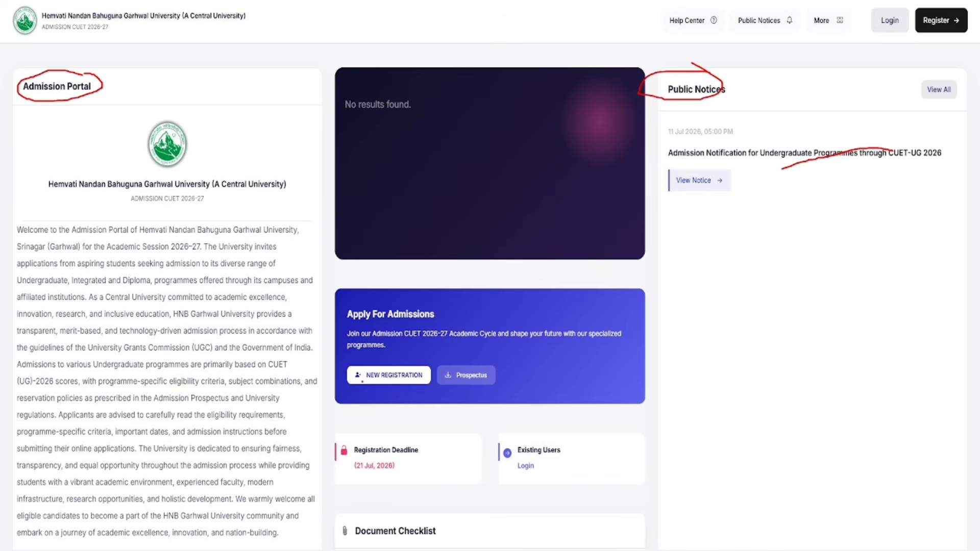
- Circle and tick New Registration in red, and circle and cross out the Existing Users login card
{"action": "mouse_move", "coordinate": [402, 388]}
{"action": "left_mouse_down"}
{"action": "mouse_move", "coordinate": [423, 379]}
{"action": "mouse_move", "coordinate": [365, 364]}
{"action": "left_mouse_up"}
{"action": "left_click_drag", "start_coordinate": [407, 397], "coordinate": [449, 372]}
{"action": "mouse_move", "coordinate": [527, 439]}
{"action": "left_mouse_down"}
{"action": "mouse_move", "coordinate": [482, 457]}
{"action": "mouse_move", "coordinate": [513, 485]}
{"action": "mouse_move", "coordinate": [564, 467]}
{"action": "mouse_move", "coordinate": [525, 437]}
{"action": "mouse_move", "coordinate": [509, 447]}
{"action": "mouse_move", "coordinate": [494, 509]}
{"action": "left_mouse_up"}
{"action": "left_click_drag", "start_coordinate": [479, 421], "coordinate": [546, 489]}
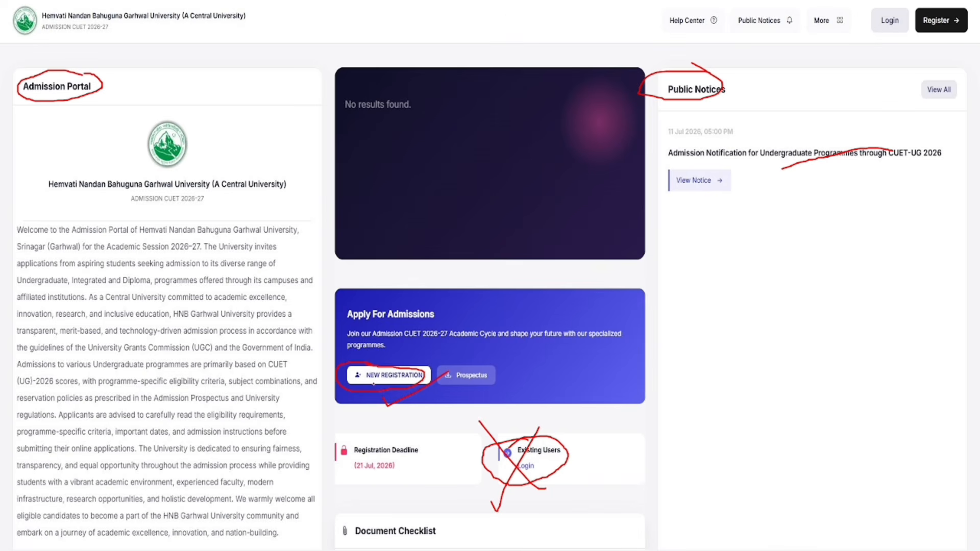
{"action": "left_click_drag", "start_coordinate": [387, 407], "coordinate": [415, 391]}
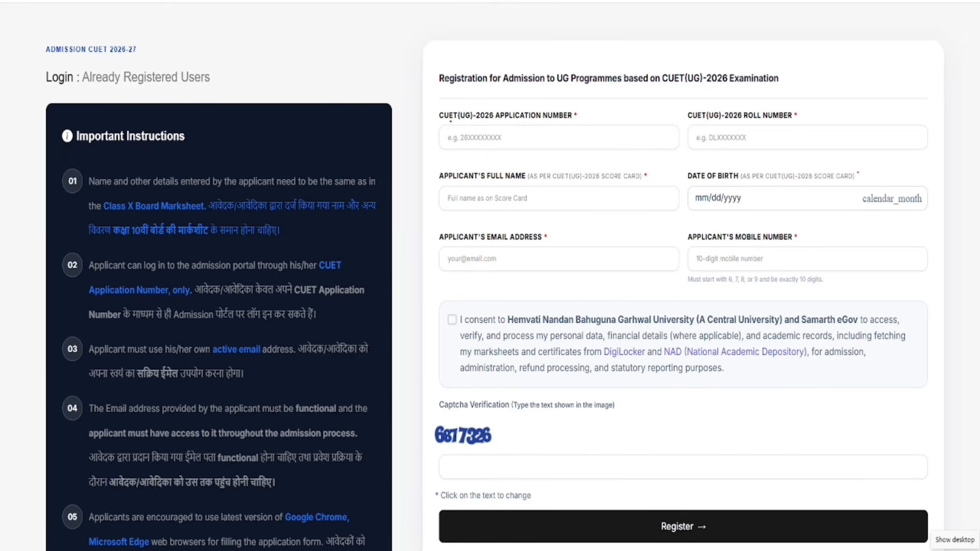
- Mark in red the application number, roll number, full name, date of birth, email and mobile fields on the registration form
{"action": "mouse_move", "coordinate": [447, 124]}
{"action": "left_mouse_down"}
{"action": "mouse_move", "coordinate": [543, 128]}
{"action": "mouse_move", "coordinate": [585, 115]}
{"action": "mouse_move", "coordinate": [543, 104]}
{"action": "mouse_move", "coordinate": [456, 107]}
{"action": "mouse_move", "coordinate": [436, 118]}
{"action": "mouse_move", "coordinate": [508, 138]}
{"action": "left_mouse_up"}
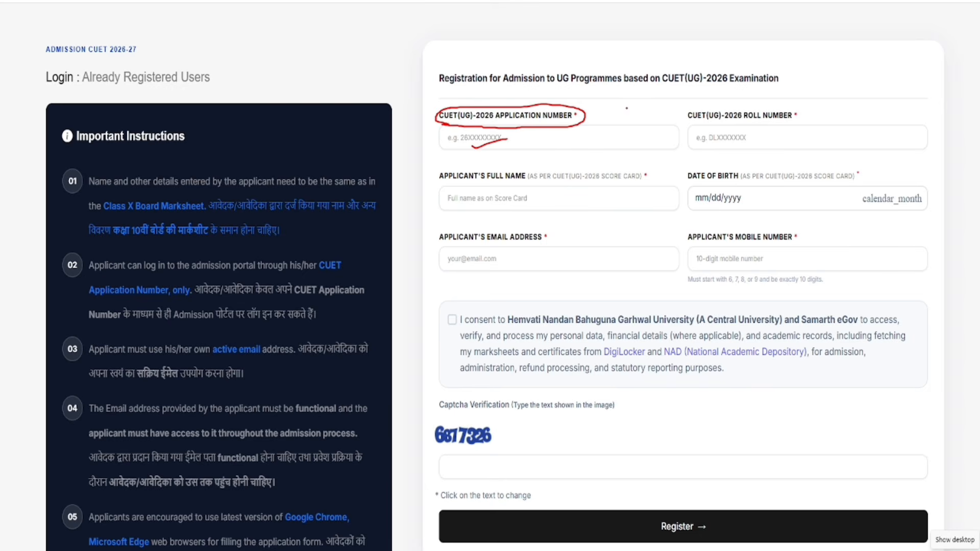
{"action": "left_click_drag", "start_coordinate": [744, 123], "coordinate": [787, 121]}
{"action": "left_click_drag", "start_coordinate": [710, 148], "coordinate": [724, 138]}
{"action": "mouse_move", "coordinate": [440, 183]}
{"action": "left_mouse_down"}
{"action": "mouse_move", "coordinate": [531, 186]}
{"action": "mouse_move", "coordinate": [536, 174]}
{"action": "mouse_move", "coordinate": [435, 178]}
{"action": "mouse_move", "coordinate": [463, 197]}
{"action": "mouse_move", "coordinate": [488, 193]}
{"action": "left_mouse_up"}
{"action": "mouse_move", "coordinate": [687, 183]}
{"action": "left_mouse_down"}
{"action": "mouse_move", "coordinate": [731, 182]}
{"action": "mouse_move", "coordinate": [735, 196]}
{"action": "mouse_move", "coordinate": [754, 188]}
{"action": "left_mouse_up"}
{"action": "left_click_drag", "start_coordinate": [492, 259], "coordinate": [536, 255]}
{"action": "left_click_drag", "start_coordinate": [721, 262], "coordinate": [742, 253]}
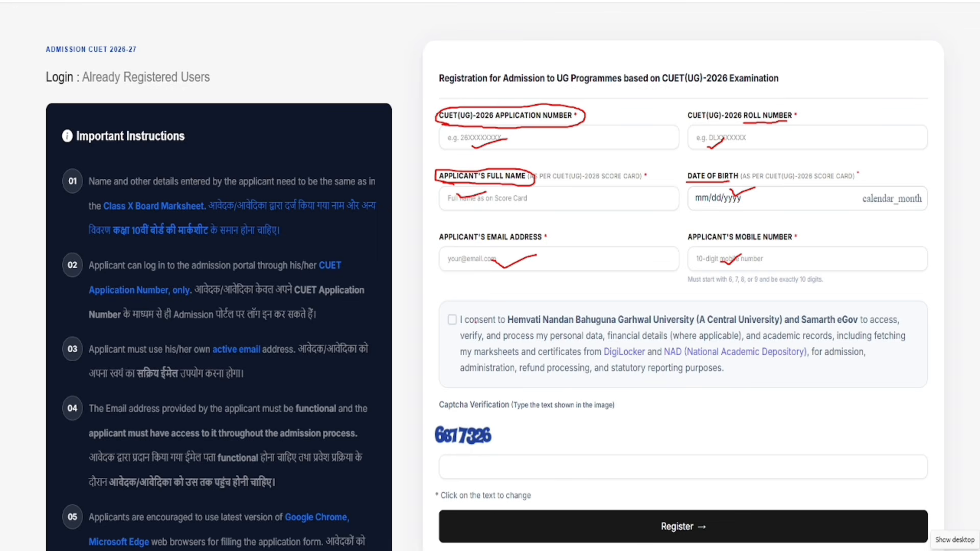
- Mark in red the consent checkbox, the captcha image, its entry field and the Register button
{"action": "left_click_drag", "start_coordinate": [451, 321], "coordinate": [473, 310]}
{"action": "mouse_move", "coordinate": [442, 452]}
{"action": "left_mouse_down"}
{"action": "mouse_move", "coordinate": [503, 407]}
{"action": "mouse_move", "coordinate": [464, 456]}
{"action": "left_mouse_up"}
{"action": "left_click_drag", "start_coordinate": [523, 476], "coordinate": [576, 454]}
{"action": "mouse_move", "coordinate": [675, 516]}
{"action": "left_mouse_down"}
{"action": "mouse_move", "coordinate": [700, 545]}
{"action": "mouse_move", "coordinate": [657, 526]}
{"action": "left_mouse_up"}
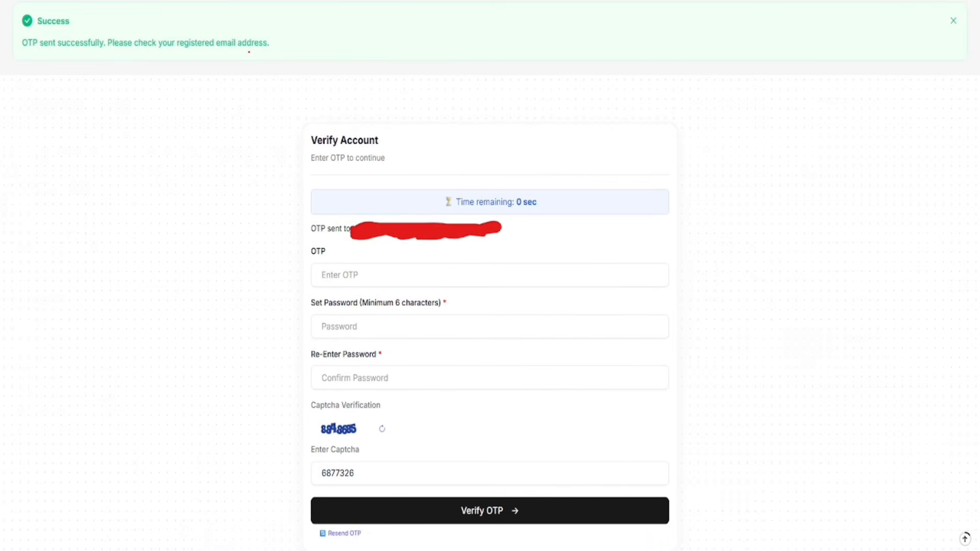
- On the Verify Account slide, tick the OTP and both password fields, circle the captcha image, and advance to the next slide
{"action": "left_click_drag", "start_coordinate": [390, 159], "coordinate": [436, 141]}
{"action": "mouse_move", "coordinate": [309, 284]}
{"action": "left_mouse_down"}
{"action": "mouse_move", "coordinate": [318, 295]}
{"action": "mouse_move", "coordinate": [351, 276]}
{"action": "left_mouse_up"}
{"action": "left_click_drag", "start_coordinate": [367, 335], "coordinate": [437, 320]}
{"action": "left_click_drag", "start_coordinate": [367, 385], "coordinate": [417, 379]}
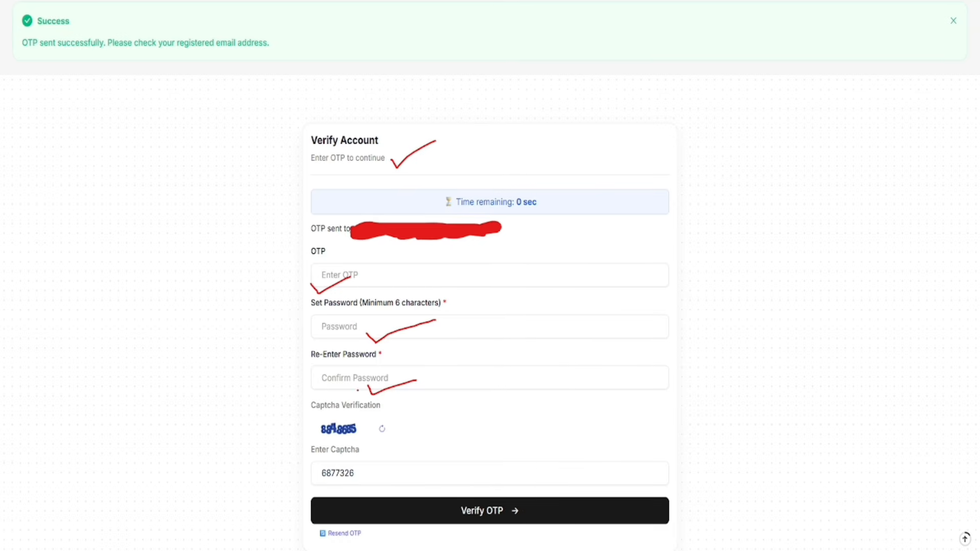
{"action": "mouse_move", "coordinate": [352, 416]}
{"action": "left_mouse_down"}
{"action": "mouse_move", "coordinate": [321, 421]}
{"action": "mouse_move", "coordinate": [337, 447]}
{"action": "mouse_move", "coordinate": [357, 417]}
{"action": "left_mouse_up"}
{"action": "left_click_drag", "start_coordinate": [322, 339], "coordinate": [362, 317]}
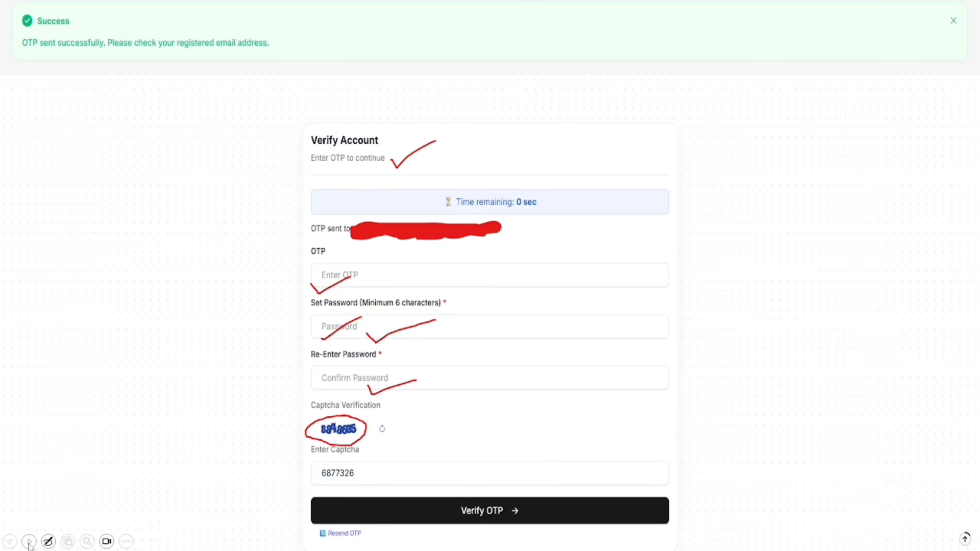
{"action": "left_click", "coordinate": [29, 542]}
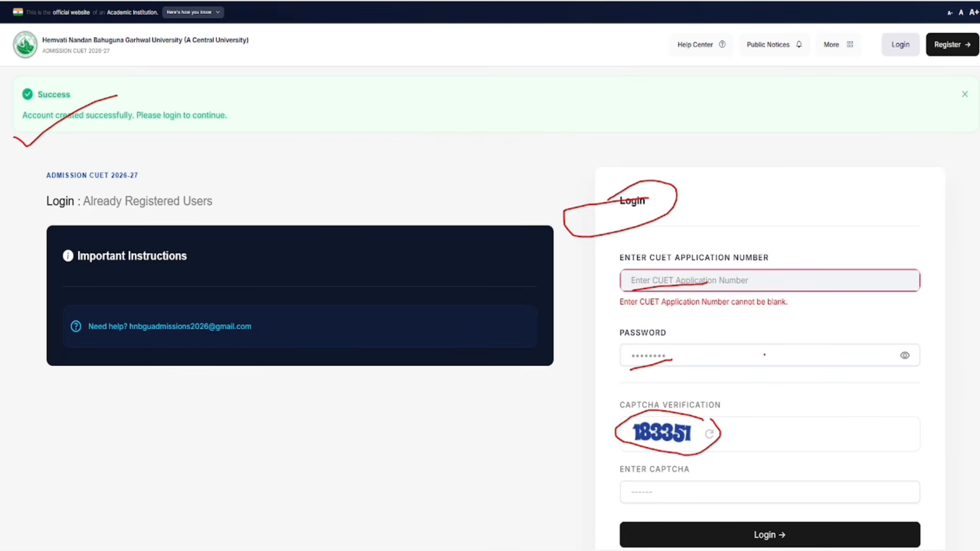
- Advance to the dashboard slide, change the pen colour to yellow and draw a stroke above Profile Status
{"action": "left_click", "coordinate": [25, 544]}
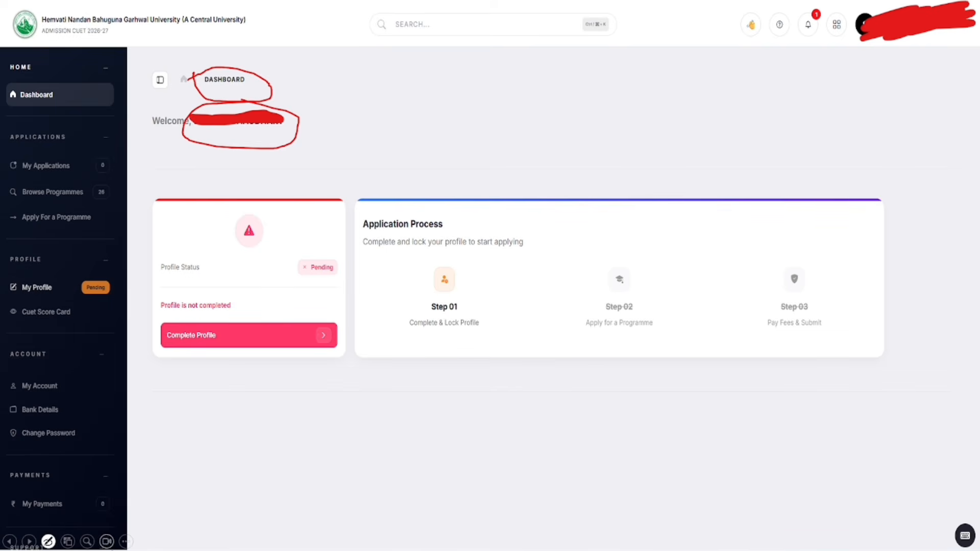
{"action": "left_click", "coordinate": [48, 541]}
{"action": "left_click", "coordinate": [95, 514]}
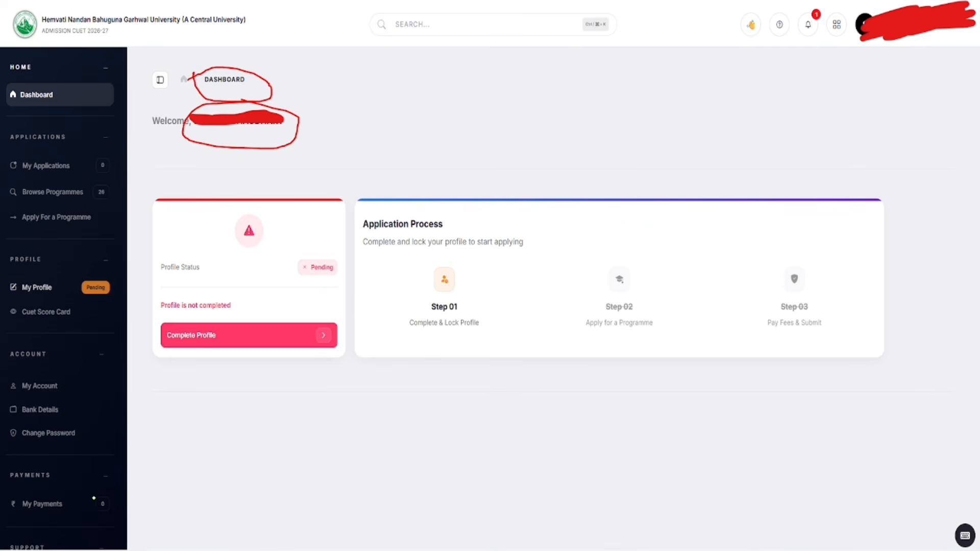
{"action": "left_click_drag", "start_coordinate": [215, 207], "coordinate": [194, 256]}
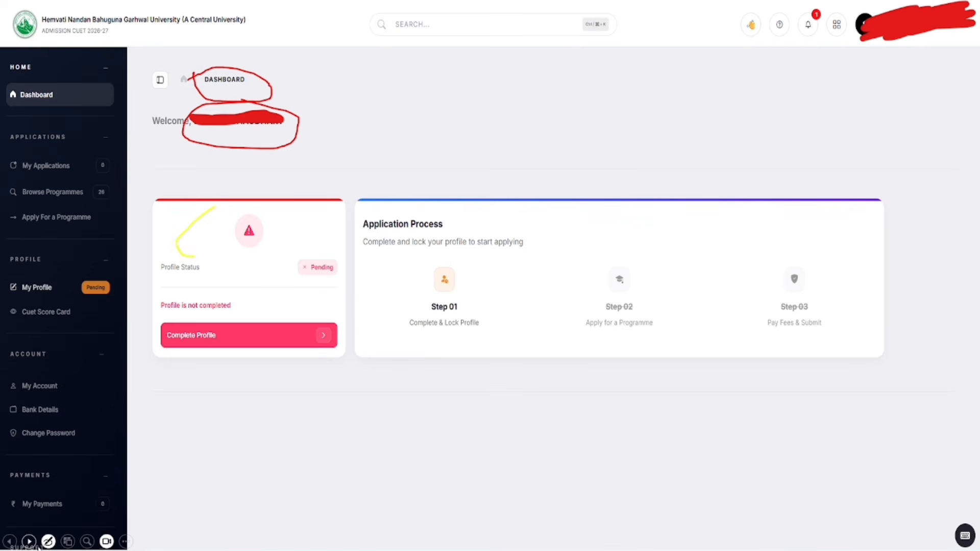
- Change the pen colour to green, tick the Pending status and the incomplete-profile message, and circle and tick Complete Profile
{"action": "left_click", "coordinate": [48, 542]}
{"action": "left_click", "coordinate": [122, 512]}
{"action": "left_click_drag", "start_coordinate": [197, 308], "coordinate": [226, 294]}
{"action": "left_click_drag", "start_coordinate": [318, 280], "coordinate": [352, 263]}
{"action": "mouse_move", "coordinate": [214, 354]}
{"action": "left_mouse_down"}
{"action": "mouse_move", "coordinate": [219, 360]}
{"action": "mouse_move", "coordinate": [273, 321]}
{"action": "mouse_move", "coordinate": [211, 322]}
{"action": "mouse_move", "coordinate": [196, 357]}
{"action": "mouse_move", "coordinate": [231, 328]}
{"action": "left_mouse_up"}
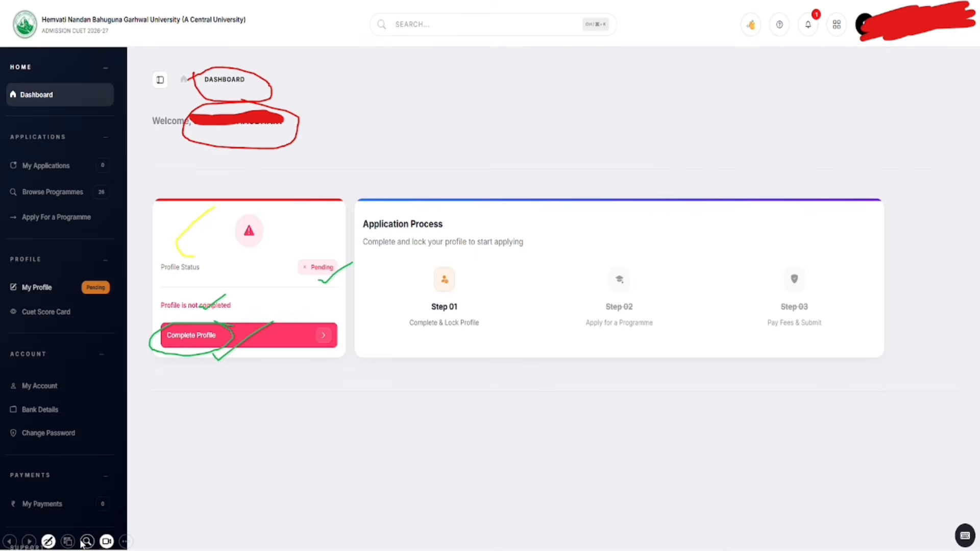
- Advance to the Personal Details slide and circle the full name, registered email and registered mobile number labels in green
{"action": "left_click", "coordinate": [37, 544]}
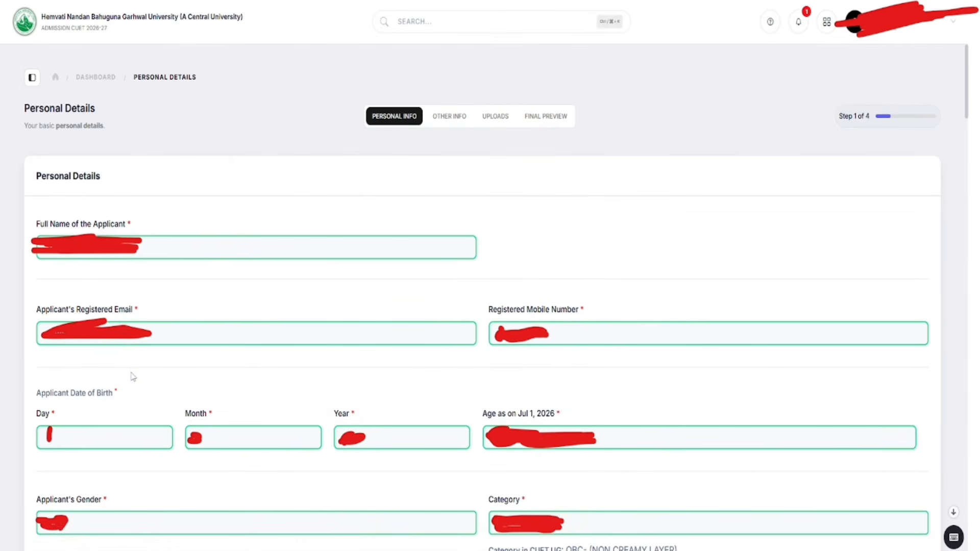
{"action": "mouse_move", "coordinate": [116, 216]}
{"action": "left_mouse_down"}
{"action": "mouse_move", "coordinate": [68, 217]}
{"action": "mouse_move", "coordinate": [39, 247]}
{"action": "mouse_move", "coordinate": [107, 204]}
{"action": "mouse_move", "coordinate": [96, 204]}
{"action": "left_mouse_up"}
{"action": "mouse_move", "coordinate": [68, 295]}
{"action": "left_mouse_down"}
{"action": "mouse_move", "coordinate": [46, 325]}
{"action": "mouse_move", "coordinate": [122, 292]}
{"action": "mouse_move", "coordinate": [62, 295]}
{"action": "left_mouse_up"}
{"action": "mouse_move", "coordinate": [535, 294]}
{"action": "left_mouse_down"}
{"action": "mouse_move", "coordinate": [577, 326]}
{"action": "mouse_move", "coordinate": [518, 295]}
{"action": "left_mouse_up"}
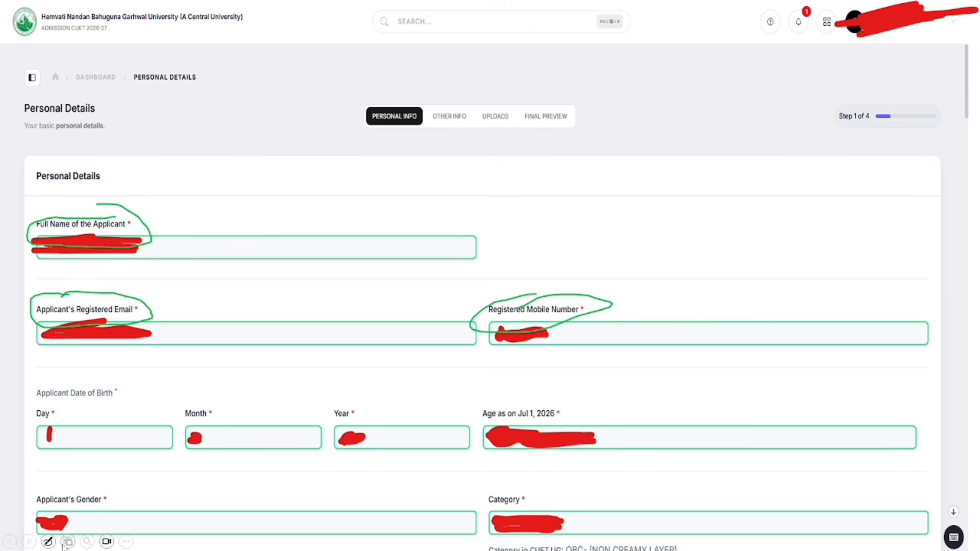
- Change the pen colour to blue and circle the Applicant Date of Birth label
{"action": "left_click", "coordinate": [48, 541]}
{"action": "left_click", "coordinate": [151, 513]}
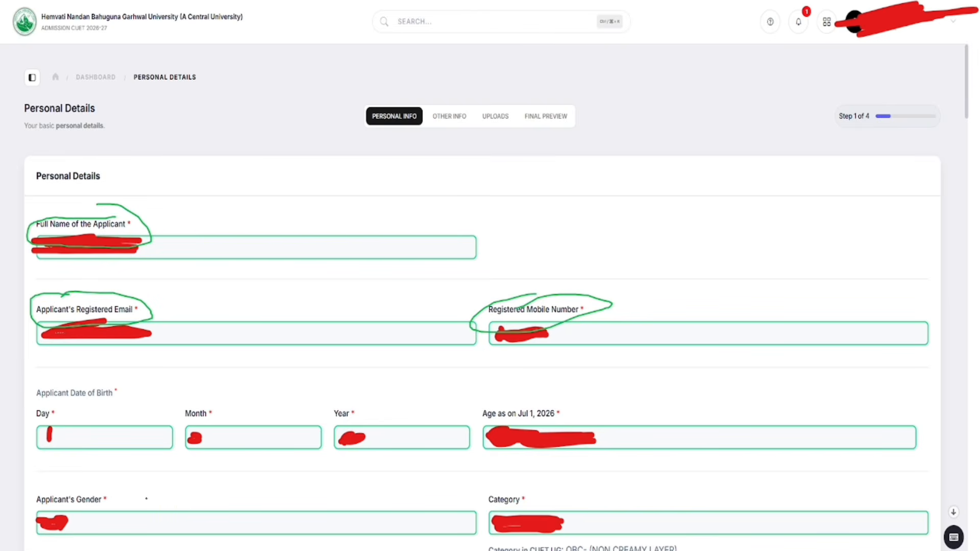
{"action": "mouse_move", "coordinate": [87, 384]}
{"action": "left_mouse_down"}
{"action": "mouse_move", "coordinate": [14, 386]}
{"action": "mouse_move", "coordinate": [105, 400]}
{"action": "mouse_move", "coordinate": [82, 381]}
{"action": "left_mouse_up"}
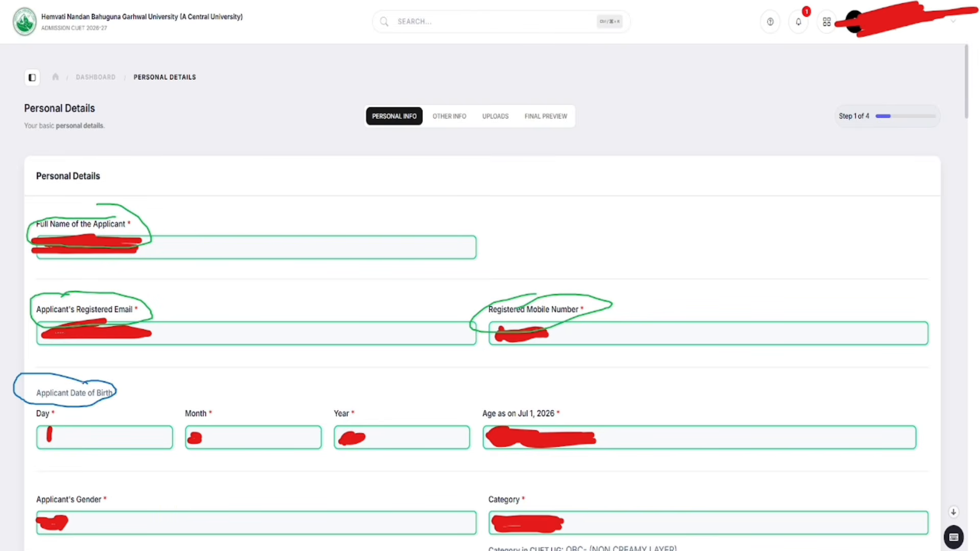
{"action": "key", "text": "Right"}
{"action": "key", "text": "Left"}
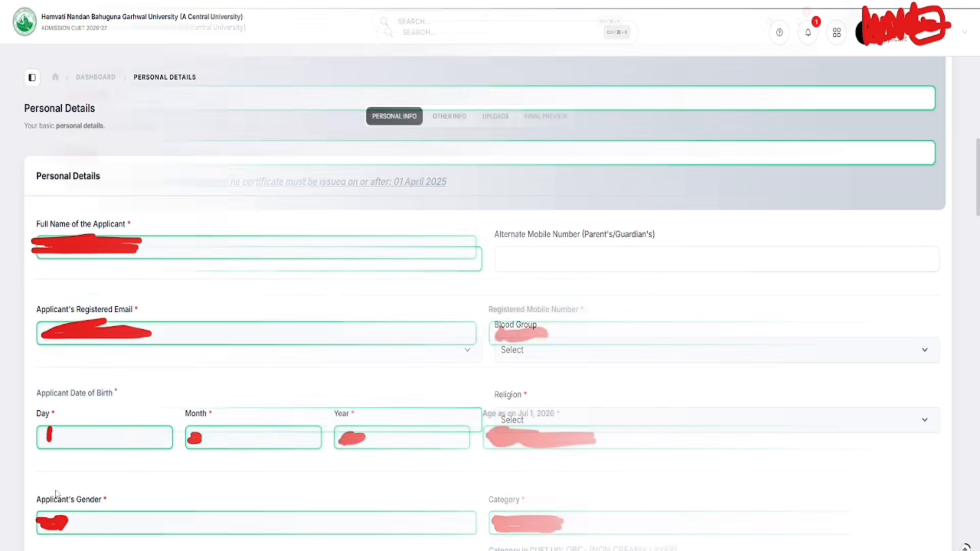
{"action": "left_click", "coordinate": [9, 542]}
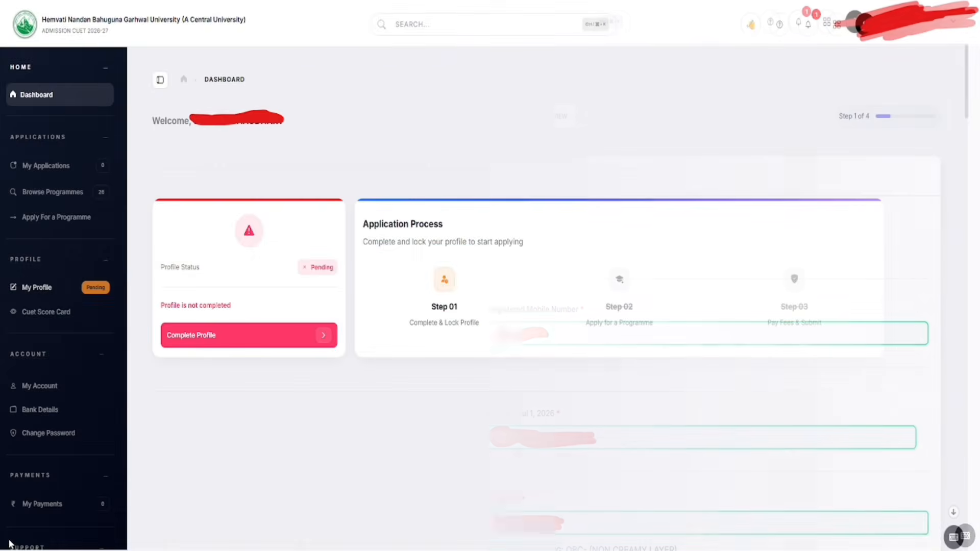
{"action": "left_click", "coordinate": [28, 542]}
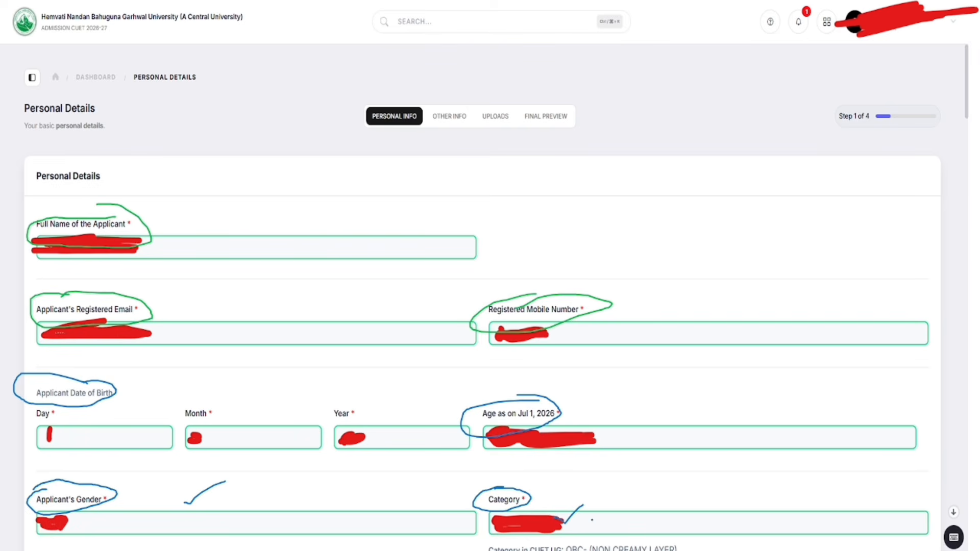
- On the category certificate slide, tick the citizen of India and Religion fields in blue
{"action": "mouse_move", "coordinate": [29, 542]}
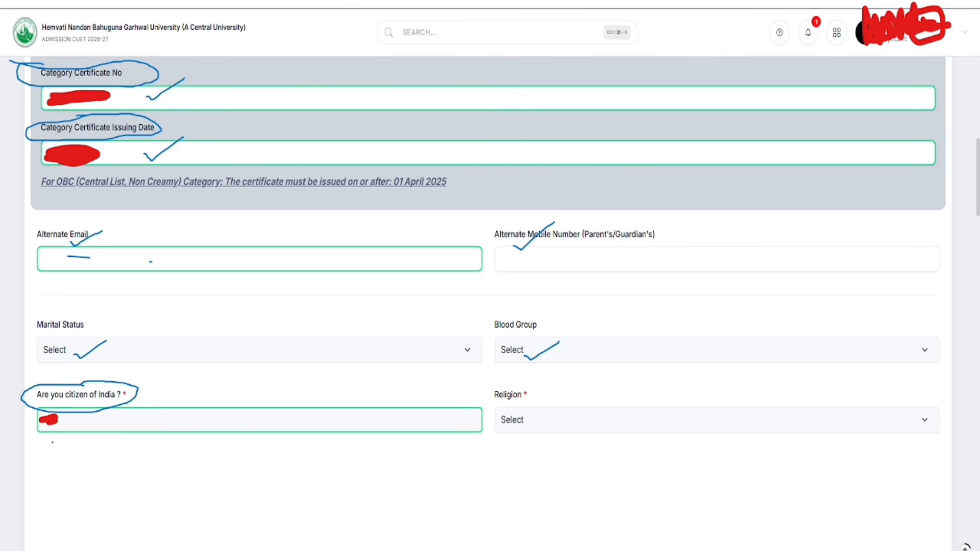
{"action": "mouse_move", "coordinate": [49, 450]}
{"action": "left_mouse_down"}
{"action": "mouse_move", "coordinate": [57, 457]}
{"action": "mouse_move", "coordinate": [137, 420]}
{"action": "left_mouse_up"}
{"action": "mouse_move", "coordinate": [493, 428]}
{"action": "left_mouse_down"}
{"action": "mouse_move", "coordinate": [499, 434]}
{"action": "mouse_move", "coordinate": [548, 408]}
{"action": "left_mouse_up"}
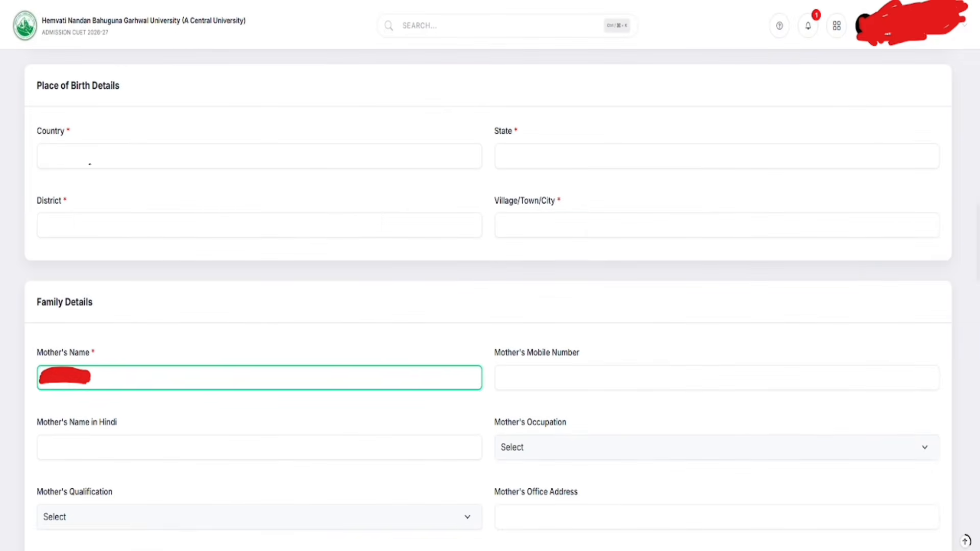
- Circle and tick the Country, State, District and Village/Town/City fields under Place of Birth Details, handwriting sample entries for Country and State
{"action": "mouse_move", "coordinate": [80, 123]}
{"action": "left_mouse_down"}
{"action": "mouse_move", "coordinate": [32, 121]}
{"action": "mouse_move", "coordinate": [29, 138]}
{"action": "mouse_move", "coordinate": [89, 138]}
{"action": "mouse_move", "coordinate": [117, 121]}
{"action": "left_mouse_up"}
{"action": "mouse_move", "coordinate": [58, 147]}
{"action": "left_mouse_down"}
{"action": "mouse_move", "coordinate": [57, 165]}
{"action": "mouse_move", "coordinate": [82, 167]}
{"action": "mouse_move", "coordinate": [61, 147]}
{"action": "mouse_move", "coordinate": [70, 166]}
{"action": "mouse_move", "coordinate": [95, 160]}
{"action": "mouse_move", "coordinate": [85, 162]}
{"action": "mouse_move", "coordinate": [90, 196]}
{"action": "left_mouse_up"}
{"action": "left_click_drag", "start_coordinate": [526, 148], "coordinate": [533, 176]}
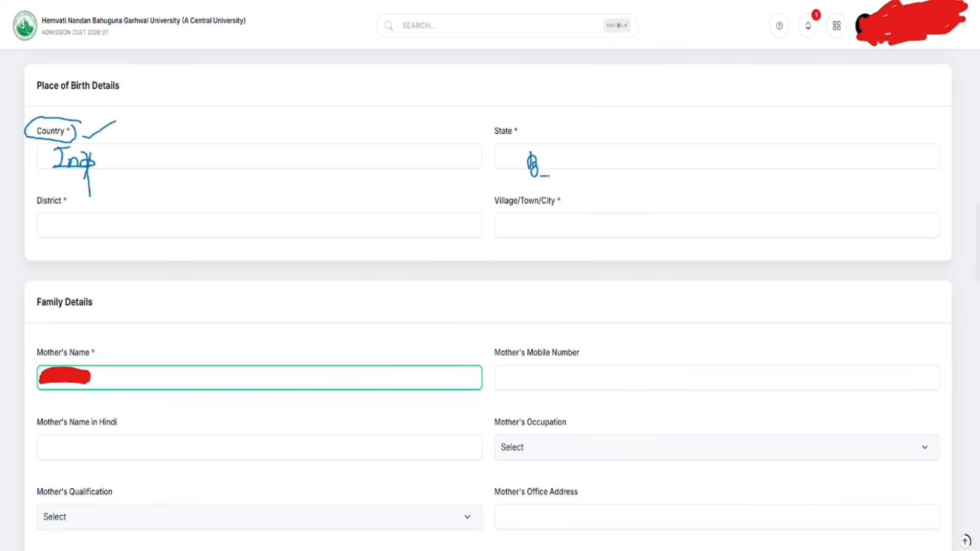
{"action": "mouse_move", "coordinate": [550, 155]}
{"action": "left_mouse_down"}
{"action": "mouse_move", "coordinate": [548, 188]}
{"action": "mouse_move", "coordinate": [541, 171]}
{"action": "mouse_move", "coordinate": [552, 182]}
{"action": "mouse_move", "coordinate": [651, 138]}
{"action": "left_mouse_up"}
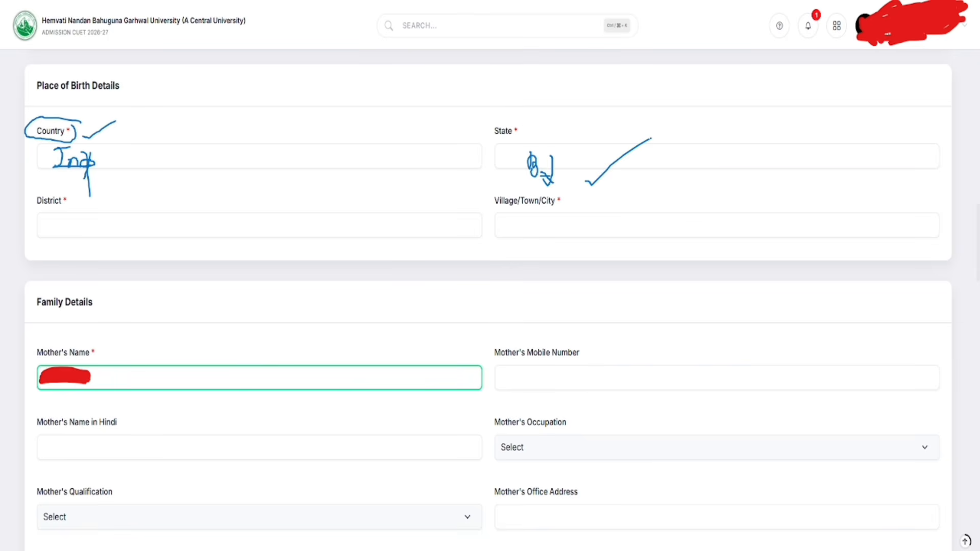
{"action": "left_click_drag", "start_coordinate": [510, 123], "coordinate": [522, 131]}
{"action": "mouse_move", "coordinate": [54, 189]}
{"action": "left_mouse_down"}
{"action": "mouse_move", "coordinate": [29, 200]}
{"action": "mouse_move", "coordinate": [81, 200]}
{"action": "mouse_move", "coordinate": [44, 189]}
{"action": "left_mouse_up"}
{"action": "mouse_move", "coordinate": [65, 225]}
{"action": "left_mouse_down"}
{"action": "mouse_move", "coordinate": [74, 235]}
{"action": "mouse_move", "coordinate": [133, 211]}
{"action": "left_mouse_up"}
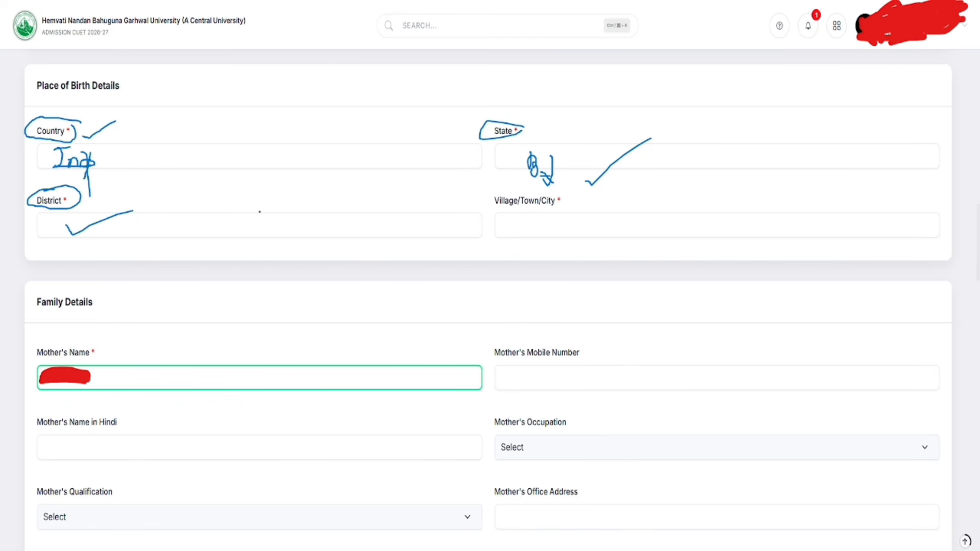
{"action": "mouse_move", "coordinate": [542, 191]}
{"action": "left_mouse_down"}
{"action": "mouse_move", "coordinate": [515, 189]}
{"action": "mouse_move", "coordinate": [477, 215]}
{"action": "mouse_move", "coordinate": [562, 200]}
{"action": "mouse_move", "coordinate": [521, 192]}
{"action": "mouse_move", "coordinate": [550, 228]}
{"action": "mouse_move", "coordinate": [588, 197]}
{"action": "left_mouse_up"}
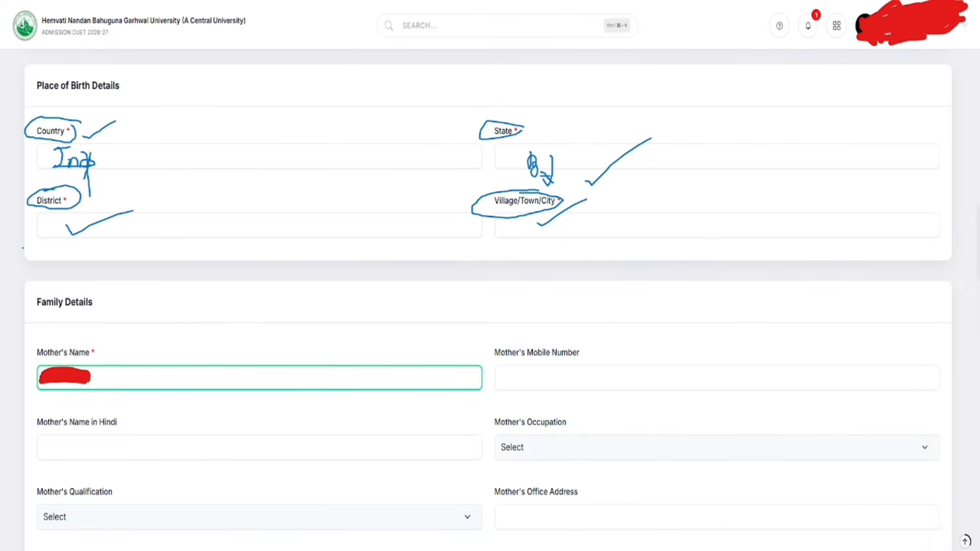
- Tick the mother's name, mobile number, name in Hindi, occupation, qualification and office address fields under Family Details
{"action": "left_click_drag", "start_coordinate": [103, 379], "coordinate": [162, 352]}
{"action": "left_click_drag", "start_coordinate": [549, 376], "coordinate": [597, 355]}
{"action": "left_click_drag", "start_coordinate": [66, 451], "coordinate": [131, 425]}
{"action": "left_click_drag", "start_coordinate": [526, 447], "coordinate": [568, 426]}
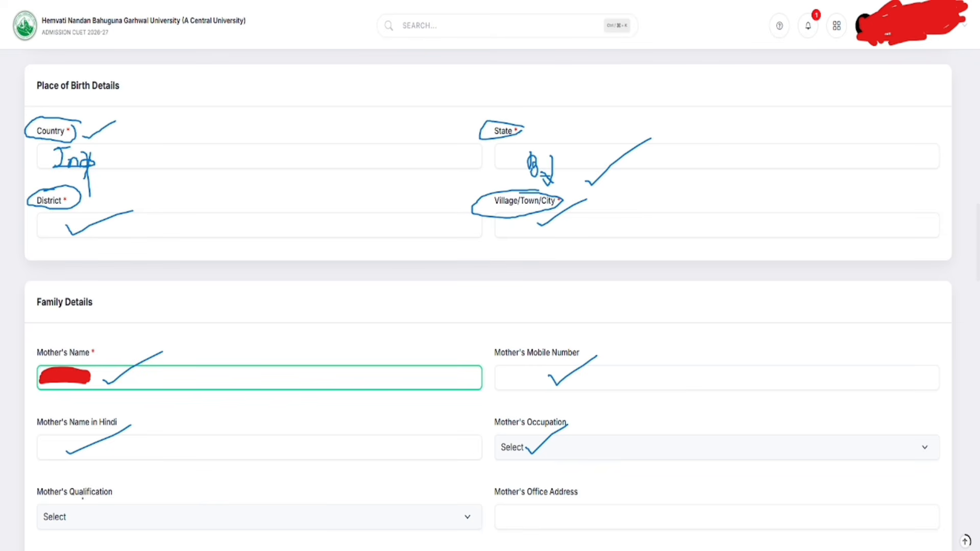
{"action": "mouse_move", "coordinate": [81, 515]}
{"action": "left_mouse_down"}
{"action": "mouse_move", "coordinate": [88, 526]}
{"action": "mouse_move", "coordinate": [134, 515]}
{"action": "left_mouse_up"}
{"action": "left_click_drag", "start_coordinate": [552, 510], "coordinate": [608, 486]}
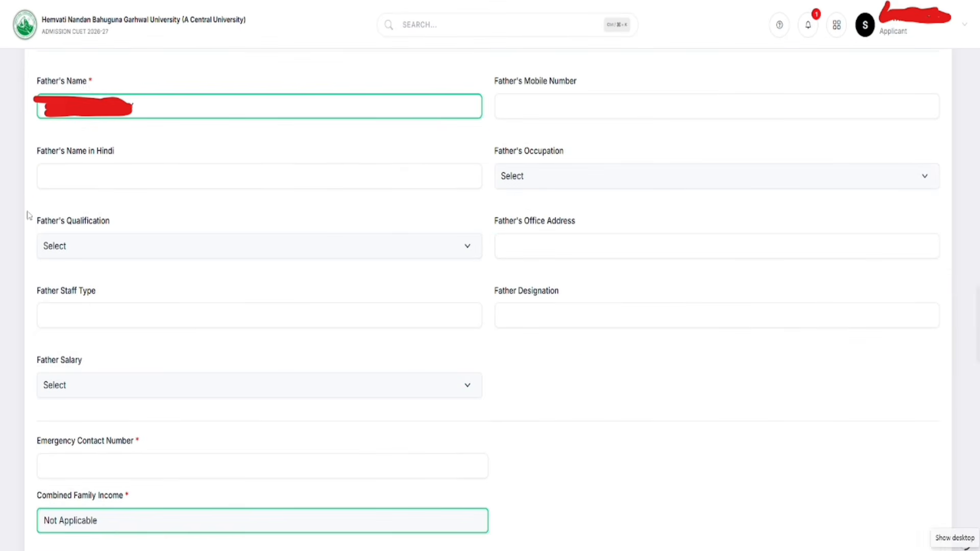
- Tick the father's name, mobile number, name in Hindi and occupation fields, and circle the Father's Occupation label
{"action": "left_click_drag", "start_coordinate": [84, 87], "coordinate": [142, 63]}
{"action": "left_click_drag", "start_coordinate": [561, 97], "coordinate": [642, 59]}
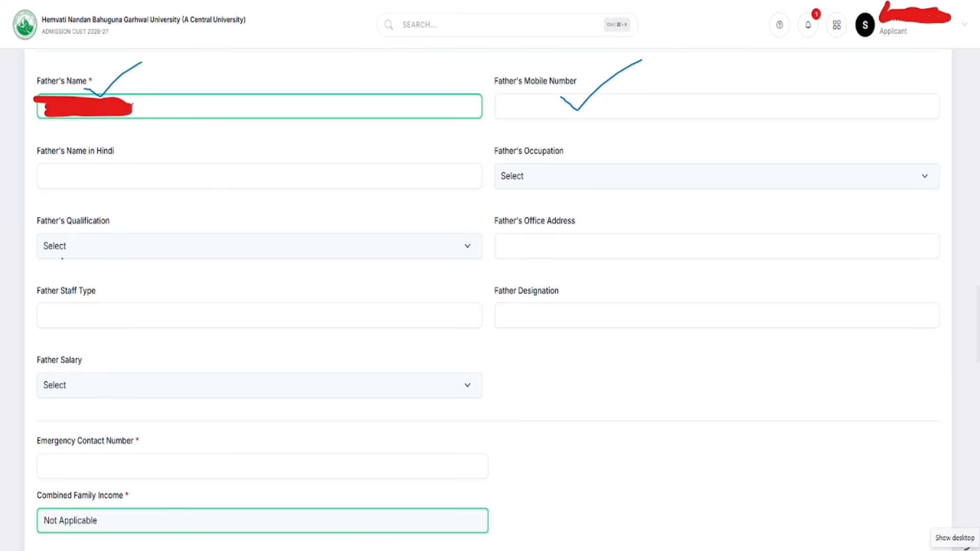
{"action": "left_click_drag", "start_coordinate": [90, 174], "coordinate": [206, 131]}
{"action": "left_click_drag", "start_coordinate": [534, 176], "coordinate": [633, 144]}
{"action": "mouse_move", "coordinate": [569, 137]}
{"action": "left_mouse_down"}
{"action": "mouse_move", "coordinate": [496, 143]}
{"action": "mouse_move", "coordinate": [530, 162]}
{"action": "mouse_move", "coordinate": [565, 148]}
{"action": "mouse_move", "coordinate": [557, 141]}
{"action": "left_mouse_up"}
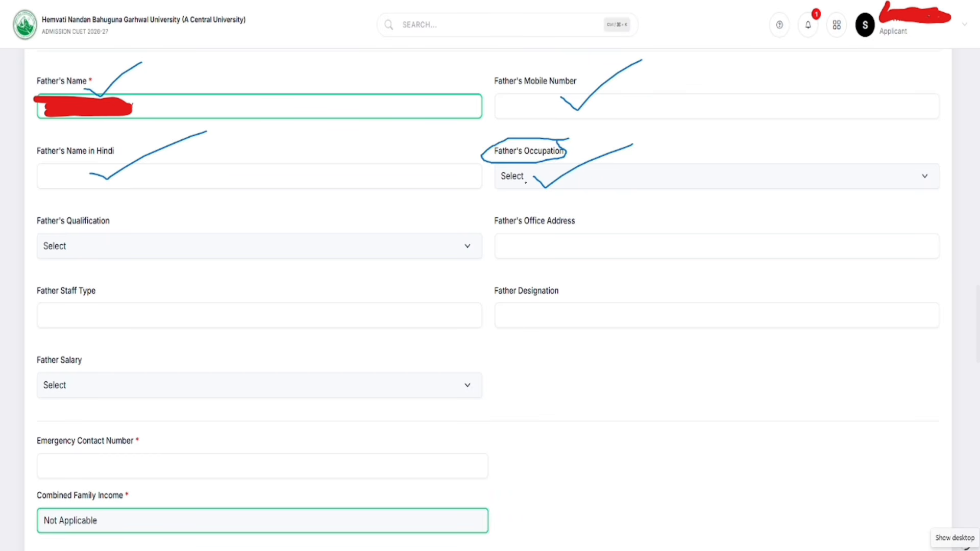
- Tick the father's qualification, office address, staff type, designation and salary fields
{"action": "left_click_drag", "start_coordinate": [90, 254], "coordinate": [122, 243]}
{"action": "left_click_drag", "start_coordinate": [535, 244], "coordinate": [603, 223]}
{"action": "left_click_drag", "start_coordinate": [166, 317], "coordinate": [247, 301]}
{"action": "left_click_drag", "start_coordinate": [546, 315], "coordinate": [604, 305]}
{"action": "left_click_drag", "start_coordinate": [78, 390], "coordinate": [119, 372]}
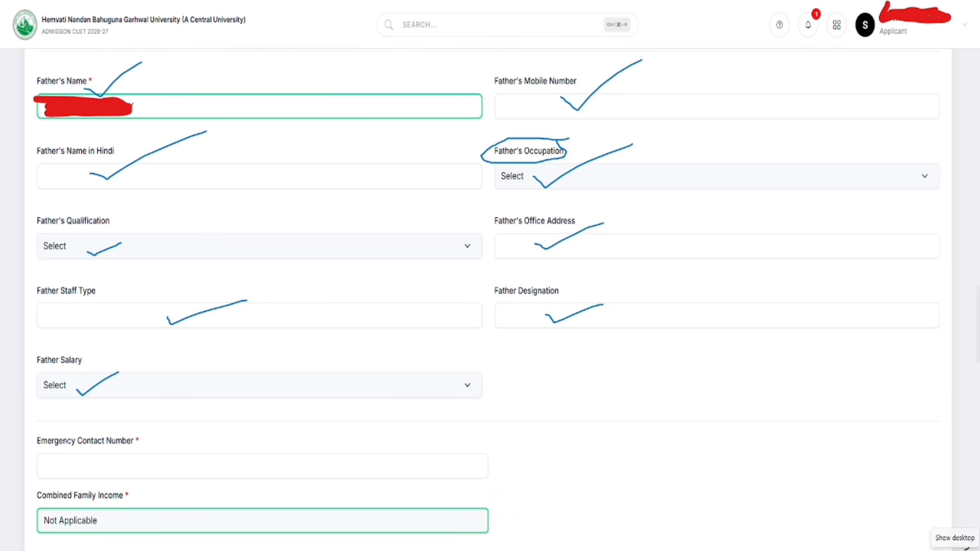
- Mark the Emergency Contact Number field, circle its label and Combined Family Income, and advance to the HNBGU registration details slide
{"action": "left_click_drag", "start_coordinate": [90, 462], "coordinate": [109, 468]}
{"action": "mouse_move", "coordinate": [130, 430]}
{"action": "left_mouse_down"}
{"action": "mouse_move", "coordinate": [46, 428]}
{"action": "mouse_move", "coordinate": [32, 442]}
{"action": "mouse_move", "coordinate": [136, 454]}
{"action": "mouse_move", "coordinate": [146, 435]}
{"action": "mouse_move", "coordinate": [128, 430]}
{"action": "left_mouse_up"}
{"action": "mouse_move", "coordinate": [42, 486]}
{"action": "left_mouse_down"}
{"action": "mouse_move", "coordinate": [31, 494]}
{"action": "mouse_move", "coordinate": [98, 511]}
{"action": "mouse_move", "coordinate": [153, 491]}
{"action": "mouse_move", "coordinate": [28, 491]}
{"action": "left_mouse_up"}
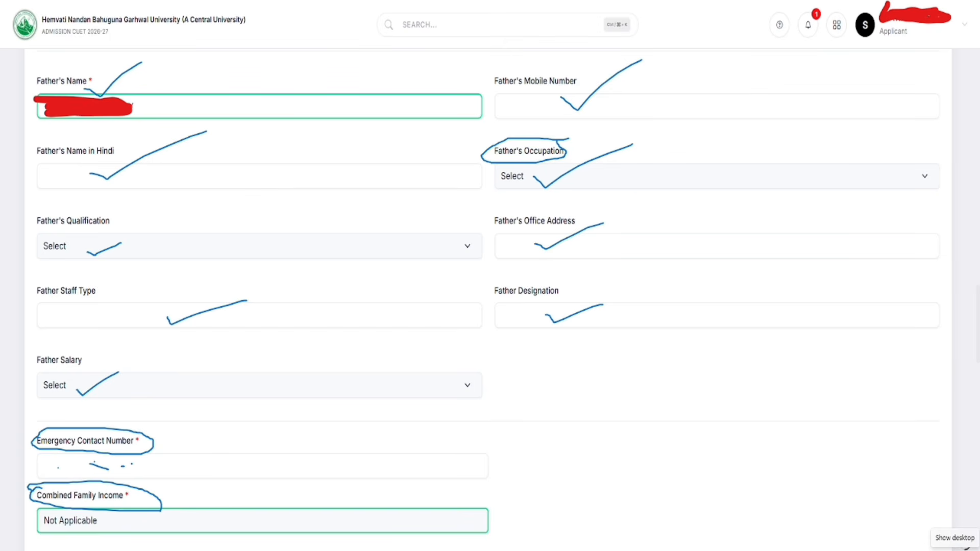
{"action": "left_click", "coordinate": [29, 543]}
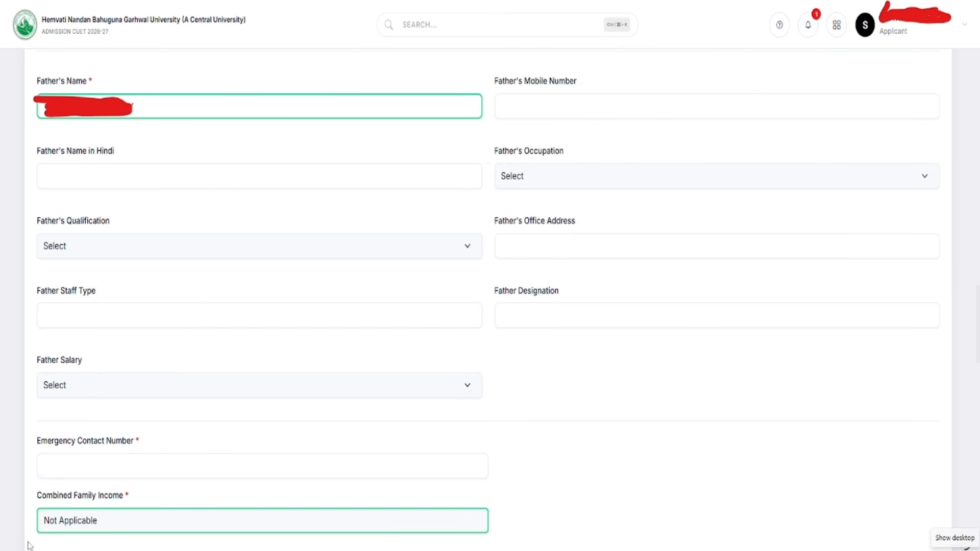
{"action": "left_click", "coordinate": [29, 545]}
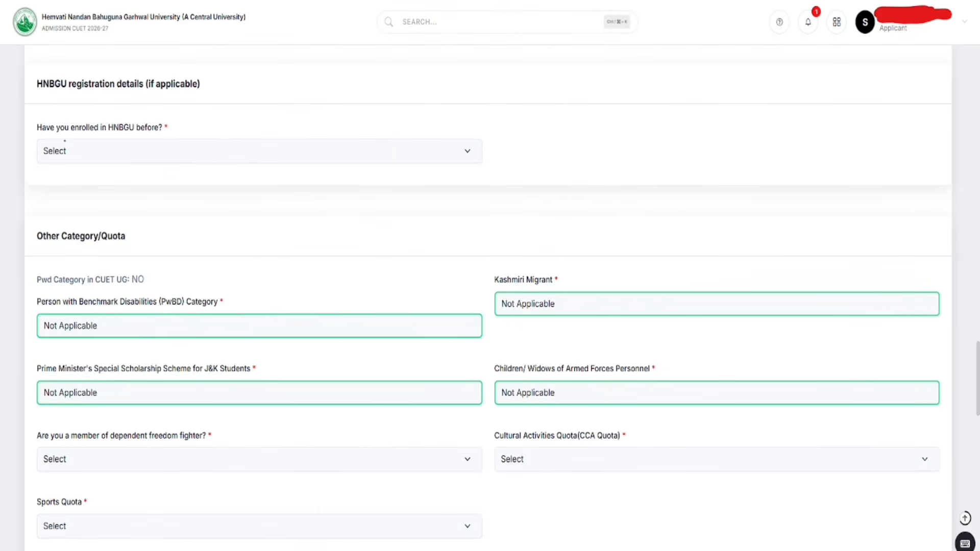
- Circle and tick the HNBGU enrolment question, and tick the PwBD, J&K scholarship, Kashmiri Migrant and Armed Forces fields
{"action": "mouse_move", "coordinate": [34, 121]}
{"action": "left_mouse_down"}
{"action": "mouse_move", "coordinate": [27, 133]}
{"action": "mouse_move", "coordinate": [53, 138]}
{"action": "mouse_move", "coordinate": [154, 137]}
{"action": "mouse_move", "coordinate": [130, 115]}
{"action": "mouse_move", "coordinate": [38, 126]}
{"action": "mouse_move", "coordinate": [122, 138]}
{"action": "left_mouse_up"}
{"action": "left_click_drag", "start_coordinate": [243, 318], "coordinate": [303, 308]}
{"action": "left_click_drag", "start_coordinate": [186, 390], "coordinate": [253, 390]}
{"action": "mouse_move", "coordinate": [493, 299]}
{"action": "left_mouse_down"}
{"action": "mouse_move", "coordinate": [503, 306]}
{"action": "mouse_move", "coordinate": [570, 283]}
{"action": "left_mouse_up"}
{"action": "left_click_drag", "start_coordinate": [524, 391], "coordinate": [581, 377]}
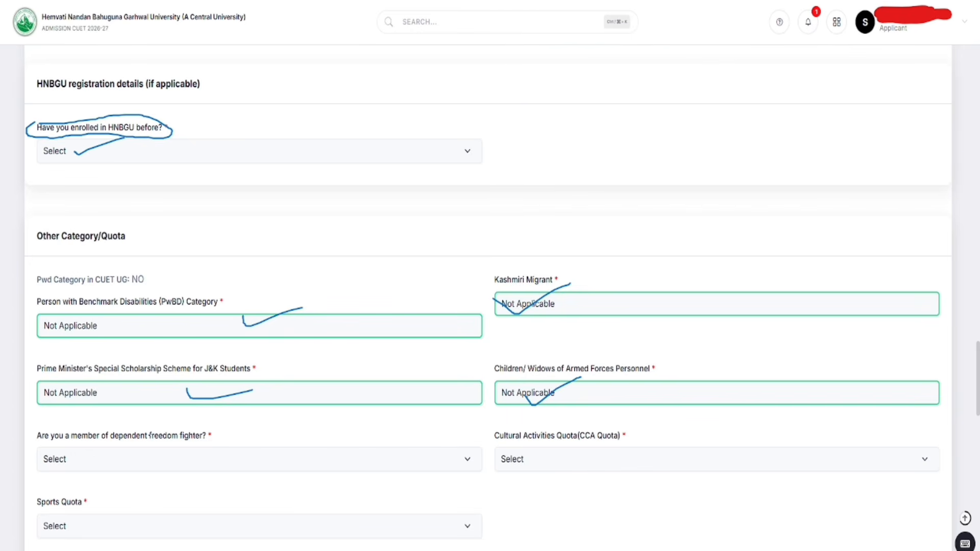
- Tick the freedom fighter and Cultural Activities Quota fields, mark Sports Quota, and advance to the bank details slide
{"action": "left_click_drag", "start_coordinate": [94, 470], "coordinate": [202, 452]}
{"action": "mouse_move", "coordinate": [545, 469]}
{"action": "left_mouse_down"}
{"action": "mouse_move", "coordinate": [557, 473]}
{"action": "mouse_move", "coordinate": [601, 438]}
{"action": "left_mouse_up"}
{"action": "mouse_move", "coordinate": [60, 491]}
{"action": "left_mouse_down"}
{"action": "mouse_move", "coordinate": [23, 512]}
{"action": "mouse_move", "coordinate": [87, 491]}
{"action": "mouse_move", "coordinate": [52, 490]}
{"action": "left_mouse_up"}
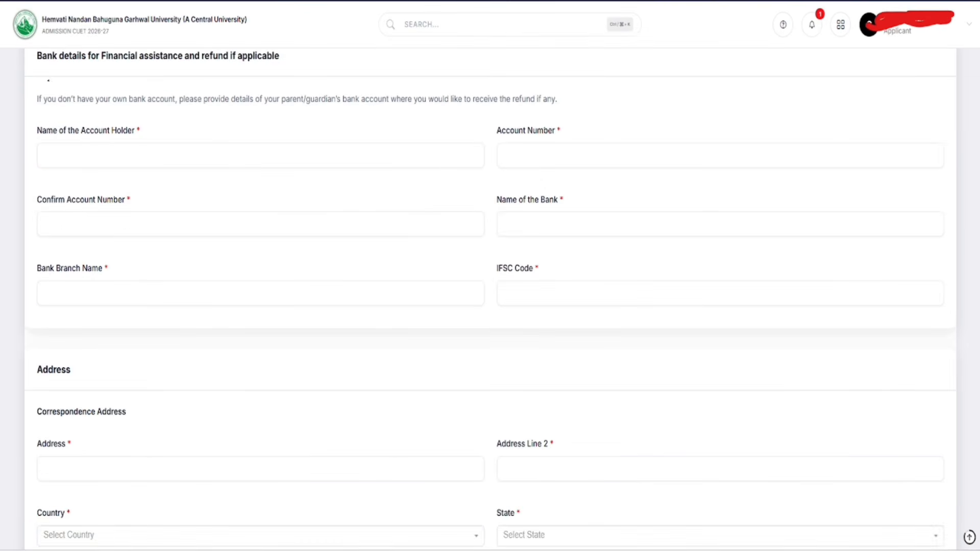
- Circle the Name of the Account Holder label and tick the account holder, account number, confirmation, bank name, branch and IFSC fields
{"action": "mouse_move", "coordinate": [75, 155]}
{"action": "left_mouse_down"}
{"action": "mouse_move", "coordinate": [81, 162]}
{"action": "mouse_move", "coordinate": [134, 137]}
{"action": "mouse_move", "coordinate": [38, 122]}
{"action": "mouse_move", "coordinate": [53, 143]}
{"action": "mouse_move", "coordinate": [148, 136]}
{"action": "mouse_move", "coordinate": [111, 121]}
{"action": "left_mouse_up"}
{"action": "left_click_drag", "start_coordinate": [134, 157], "coordinate": [154, 154]}
{"action": "left_click_drag", "start_coordinate": [521, 159], "coordinate": [568, 144]}
{"action": "mouse_move", "coordinate": [117, 225]}
{"action": "left_mouse_down"}
{"action": "mouse_move", "coordinate": [121, 234]}
{"action": "mouse_move", "coordinate": [176, 214]}
{"action": "left_mouse_up"}
{"action": "left_click_drag", "start_coordinate": [526, 226], "coordinate": [570, 210]}
{"action": "mouse_move", "coordinate": [172, 286]}
{"action": "left_mouse_down"}
{"action": "mouse_move", "coordinate": [178, 299]}
{"action": "mouse_move", "coordinate": [242, 288]}
{"action": "left_mouse_up"}
{"action": "mouse_move", "coordinate": [550, 296]}
{"action": "left_mouse_down"}
{"action": "mouse_move", "coordinate": [564, 310]}
{"action": "mouse_move", "coordinate": [604, 282]}
{"action": "left_mouse_up"}
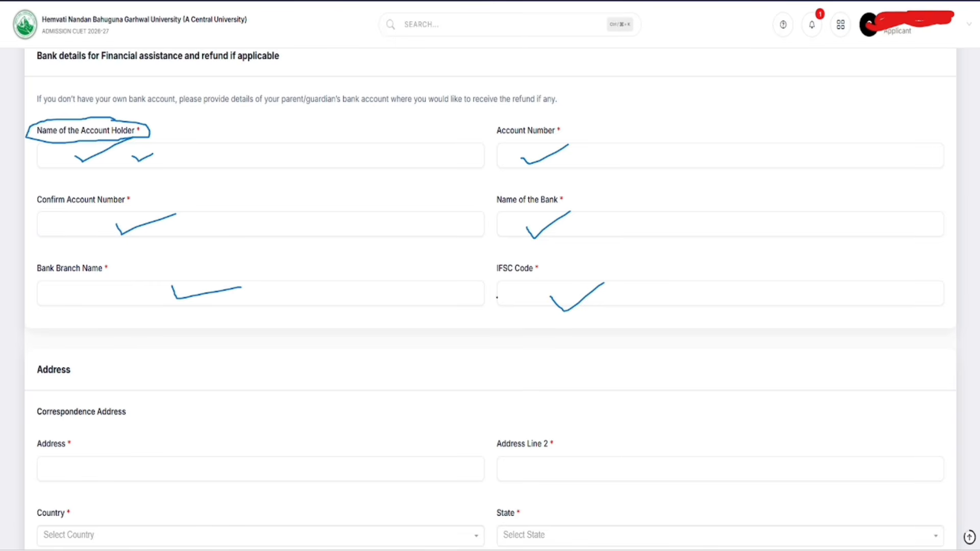
- Tick the correspondence Address, Address Line 2, State and Country fields, and advance to the slide with the remaining address fields
{"action": "left_click_drag", "start_coordinate": [51, 463], "coordinate": [120, 456]}
{"action": "mouse_move", "coordinate": [537, 468]}
{"action": "left_mouse_down"}
{"action": "mouse_move", "coordinate": [546, 483]}
{"action": "mouse_move", "coordinate": [587, 456]}
{"action": "left_mouse_up"}
{"action": "left_click_drag", "start_coordinate": [530, 544], "coordinate": [577, 522]}
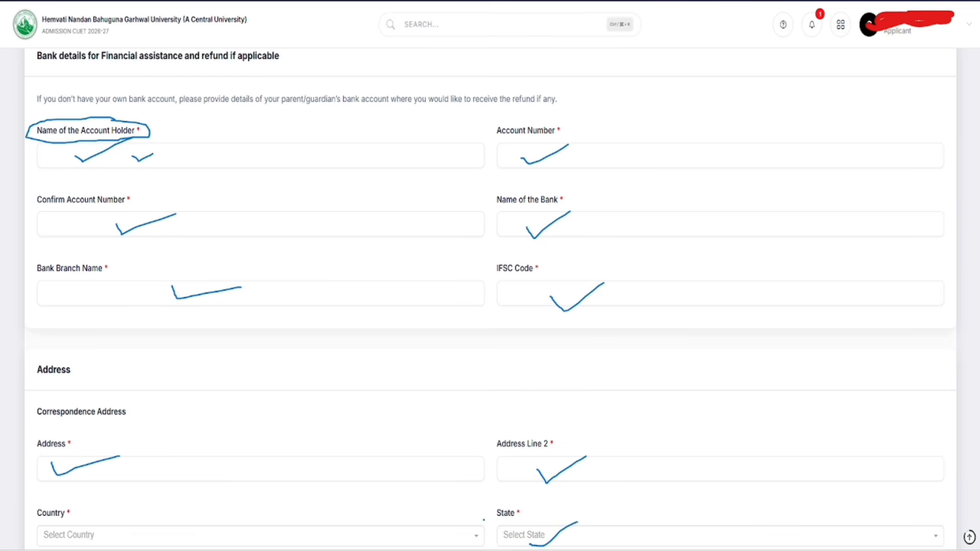
{"action": "left_click_drag", "start_coordinate": [161, 531], "coordinate": [260, 517]}
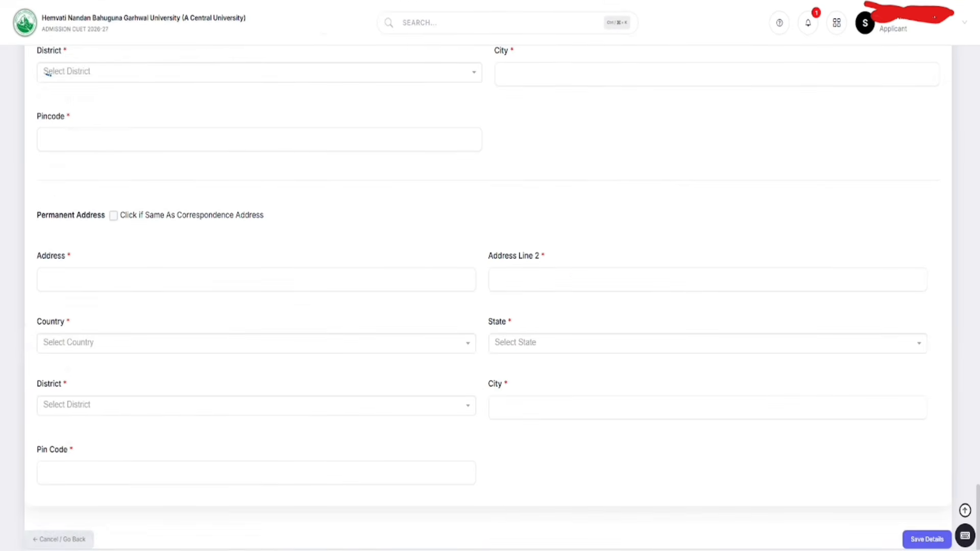
- Tick the District, City and Pincode fields of the correspondence address
{"action": "left_click_drag", "start_coordinate": [48, 73], "coordinate": [88, 60]}
{"action": "left_click_drag", "start_coordinate": [519, 80], "coordinate": [552, 65]}
{"action": "mouse_move", "coordinate": [293, 131]}
{"action": "left_mouse_down"}
{"action": "mouse_move", "coordinate": [291, 141]}
{"action": "mouse_move", "coordinate": [348, 119]}
{"action": "left_mouse_up"}
- Circle the Same As Correspondence Address option and Save Details, and advance to the Personal Details review slide
{"action": "mouse_move", "coordinate": [119, 205]}
{"action": "left_mouse_down"}
{"action": "mouse_move", "coordinate": [107, 226]}
{"action": "mouse_move", "coordinate": [225, 229]}
{"action": "mouse_move", "coordinate": [254, 197]}
{"action": "mouse_move", "coordinate": [117, 204]}
{"action": "left_mouse_up"}
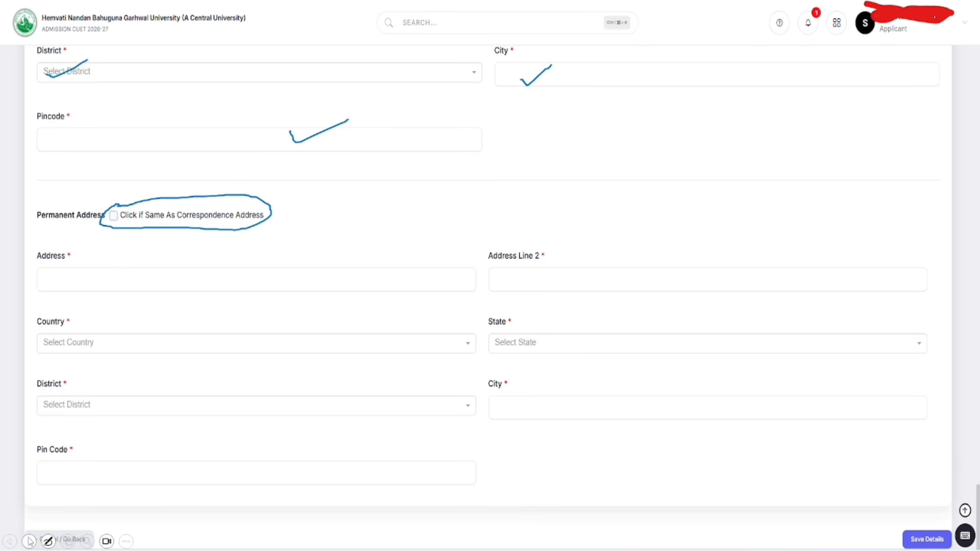
{"action": "mouse_move", "coordinate": [919, 527]}
{"action": "left_mouse_down"}
{"action": "mouse_move", "coordinate": [927, 549]}
{"action": "mouse_move", "coordinate": [934, 542]}
{"action": "left_mouse_up"}
{"action": "left_click", "coordinate": [34, 543]}
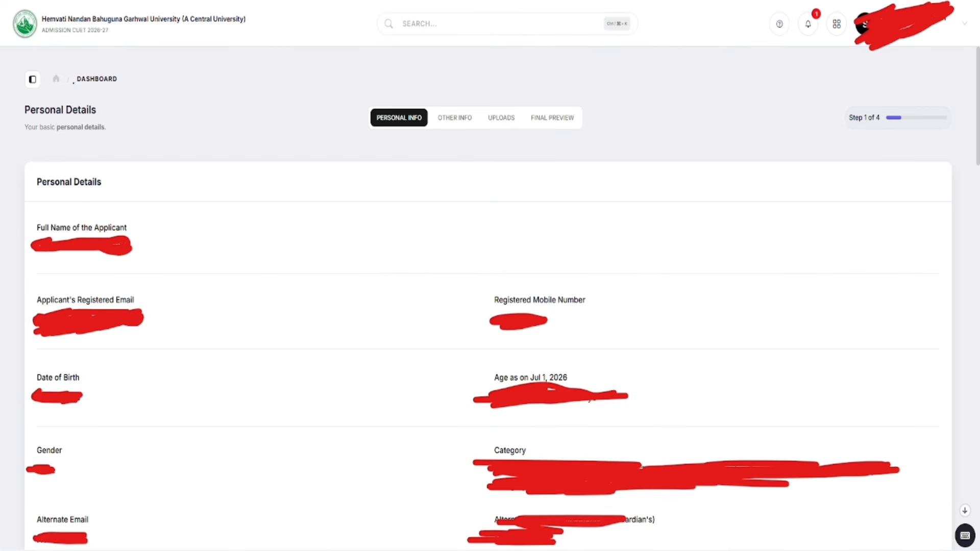
- Mark the Dashboard heading, tick the saved applicant entries from full name to alternate contact details, and advance to the Other Information slide
{"action": "mouse_move", "coordinate": [73, 82]}
{"action": "left_mouse_down"}
{"action": "mouse_move", "coordinate": [126, 95]}
{"action": "mouse_move", "coordinate": [102, 69]}
{"action": "mouse_move", "coordinate": [68, 76]}
{"action": "left_mouse_up"}
{"action": "mouse_move", "coordinate": [89, 260]}
{"action": "left_mouse_down"}
{"action": "mouse_move", "coordinate": [109, 270]}
{"action": "mouse_move", "coordinate": [144, 256]}
{"action": "left_mouse_up"}
{"action": "left_click_drag", "start_coordinate": [106, 341], "coordinate": [150, 338]}
{"action": "mouse_move", "coordinate": [91, 410]}
{"action": "left_mouse_down"}
{"action": "mouse_move", "coordinate": [101, 424]}
{"action": "mouse_move", "coordinate": [130, 417]}
{"action": "left_mouse_up"}
{"action": "mouse_move", "coordinate": [70, 522]}
{"action": "left_mouse_down"}
{"action": "mouse_move", "coordinate": [77, 533]}
{"action": "mouse_move", "coordinate": [107, 515]}
{"action": "left_mouse_up"}
{"action": "left_click_drag", "start_coordinate": [554, 364], "coordinate": [588, 342]}
{"action": "left_click_drag", "start_coordinate": [580, 409], "coordinate": [615, 401]}
{"action": "left_click_drag", "start_coordinate": [576, 494], "coordinate": [623, 475]}
{"action": "left_click_drag", "start_coordinate": [622, 538], "coordinate": [661, 517]}
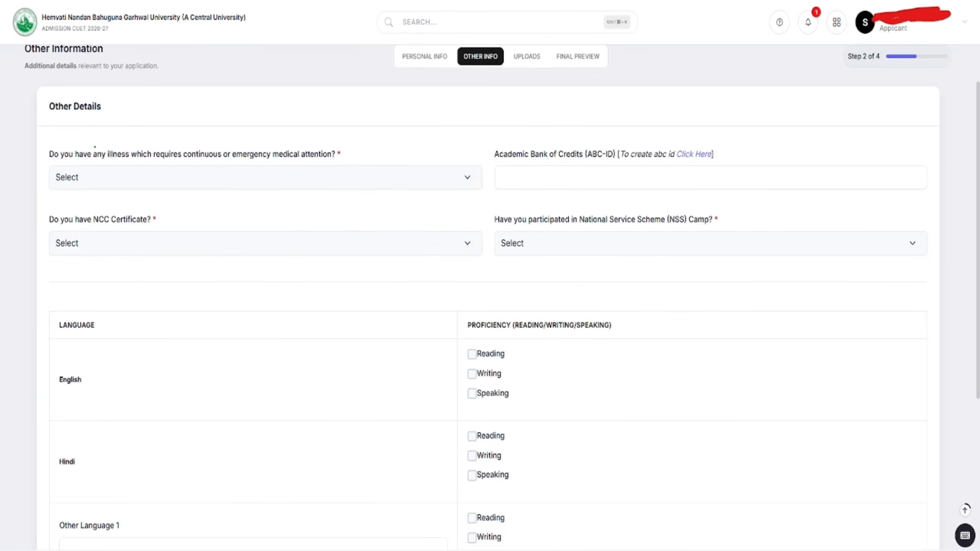
- Circle the illness question and write No in its field, mark the ABC-ID field, and tick the NCC and NSS fields with an N for NCC
{"action": "mouse_move", "coordinate": [75, 138]}
{"action": "left_mouse_down"}
{"action": "mouse_move", "coordinate": [51, 142]}
{"action": "mouse_move", "coordinate": [43, 176]}
{"action": "mouse_move", "coordinate": [242, 180]}
{"action": "mouse_move", "coordinate": [382, 147]}
{"action": "mouse_move", "coordinate": [165, 135]}
{"action": "mouse_move", "coordinate": [43, 149]}
{"action": "left_mouse_up"}
{"action": "left_click_drag", "start_coordinate": [130, 172], "coordinate": [155, 177]}
{"action": "mouse_move", "coordinate": [628, 167]}
{"action": "left_mouse_down"}
{"action": "mouse_move", "coordinate": [640, 172]}
{"action": "mouse_move", "coordinate": [678, 141]}
{"action": "mouse_move", "coordinate": [682, 181]}
{"action": "mouse_move", "coordinate": [697, 184]}
{"action": "left_mouse_up"}
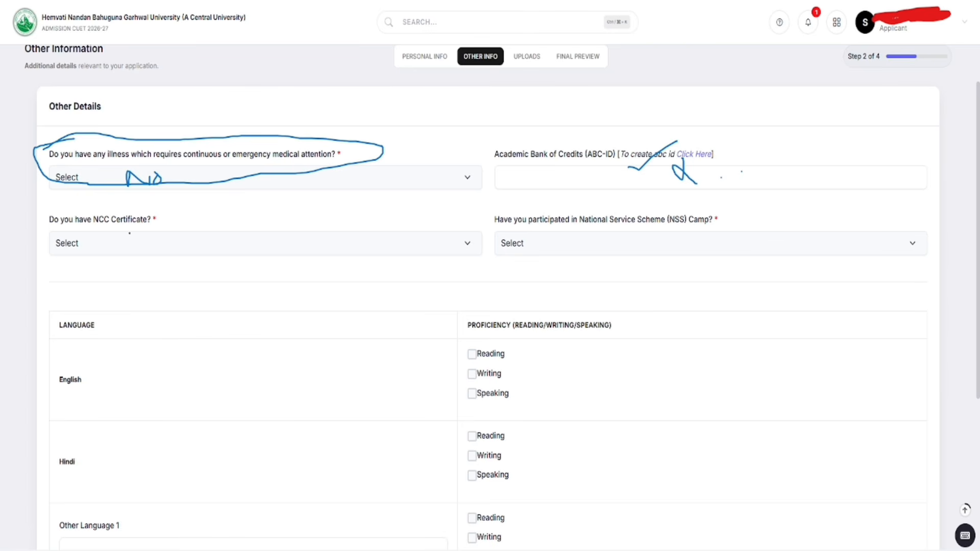
{"action": "mouse_move", "coordinate": [103, 239]}
{"action": "left_mouse_down"}
{"action": "mouse_move", "coordinate": [130, 228]}
{"action": "mouse_move", "coordinate": [153, 253]}
{"action": "mouse_move", "coordinate": [157, 228]}
{"action": "left_mouse_up"}
{"action": "mouse_move", "coordinate": [596, 247]}
{"action": "left_mouse_down"}
{"action": "mouse_move", "coordinate": [605, 257]}
{"action": "mouse_move", "coordinate": [628, 224]}
{"action": "left_mouse_up"}
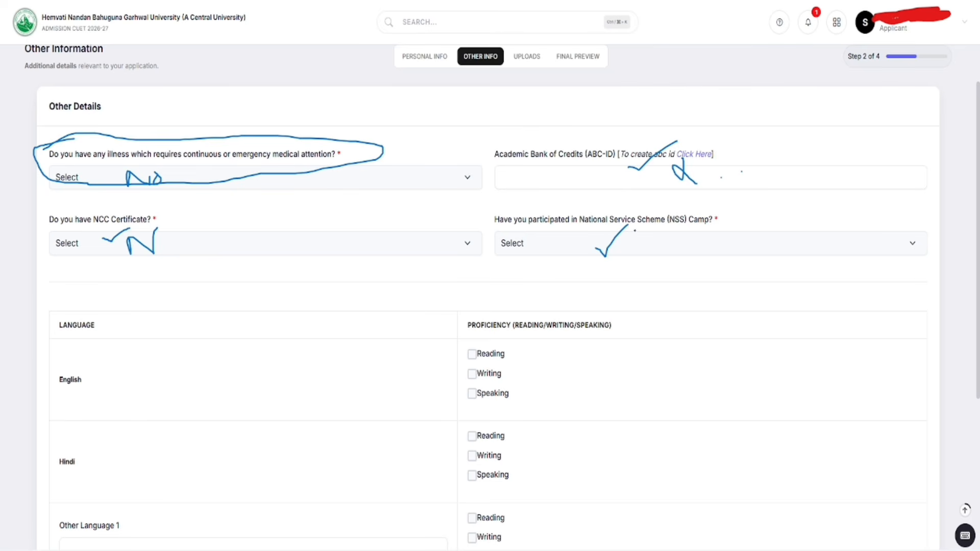
- Mark and circle the English and Hindi reading, writing and speaking checkboxes, and advance to the Other Information summary slide
{"action": "left_click_drag", "start_coordinate": [448, 367], "coordinate": [505, 342]}
{"action": "mouse_move", "coordinate": [452, 382]}
{"action": "left_mouse_down"}
{"action": "mouse_move", "coordinate": [478, 370]}
{"action": "mouse_move", "coordinate": [485, 386]}
{"action": "left_mouse_up"}
{"action": "mouse_move", "coordinate": [444, 441]}
{"action": "left_mouse_down"}
{"action": "mouse_move", "coordinate": [476, 431]}
{"action": "mouse_move", "coordinate": [491, 468]}
{"action": "left_mouse_up"}
{"action": "mouse_move", "coordinate": [455, 335]}
{"action": "left_mouse_down"}
{"action": "mouse_move", "coordinate": [473, 320]}
{"action": "mouse_move", "coordinate": [465, 495]}
{"action": "left_mouse_up"}
{"action": "left_click_drag", "start_coordinate": [517, 355], "coordinate": [458, 325]}
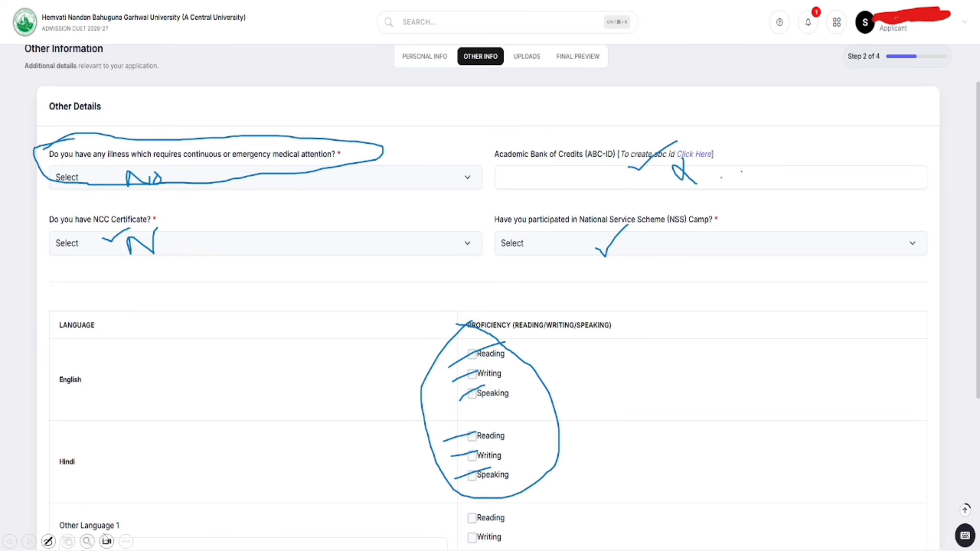
{"action": "left_click", "coordinate": [28, 541]}
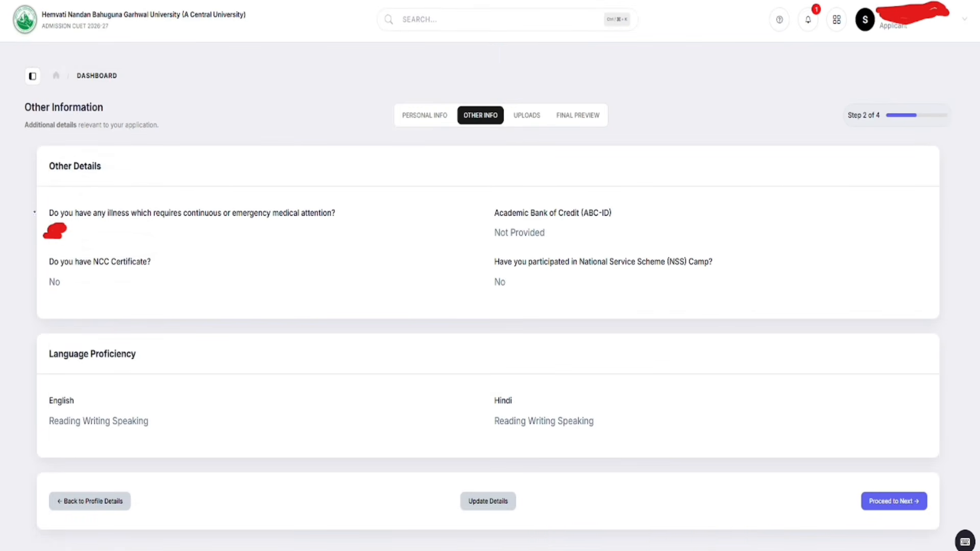
- Tick the illness, NCC, English, NSS and ABC-ID answers, circle Proceed to Next, and advance to the Upload Documents slide
{"action": "left_click_drag", "start_coordinate": [61, 225], "coordinate": [105, 213]}
{"action": "mouse_move", "coordinate": [64, 302]}
{"action": "left_mouse_down"}
{"action": "mouse_move", "coordinate": [80, 311]}
{"action": "mouse_move", "coordinate": [112, 293]}
{"action": "left_mouse_up"}
{"action": "left_click_drag", "start_coordinate": [105, 405], "coordinate": [161, 391]}
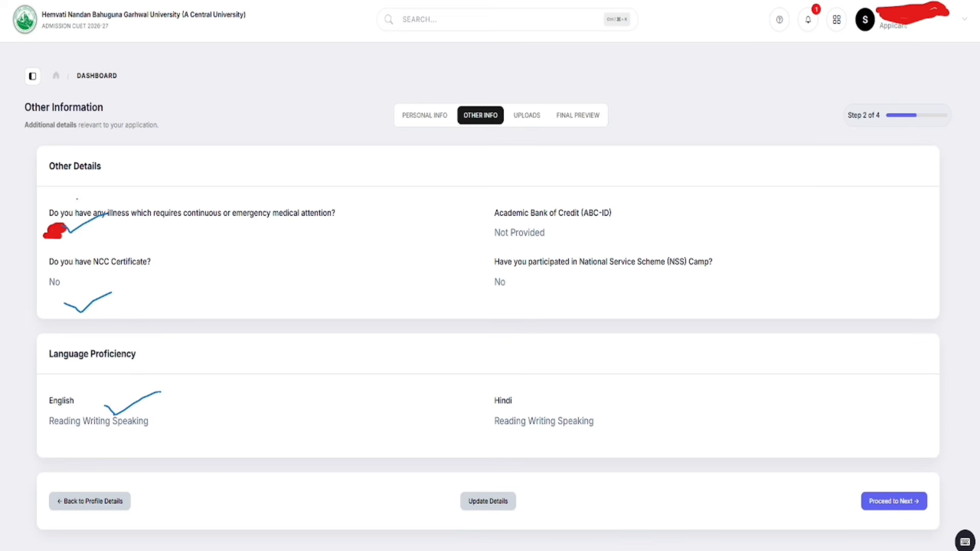
{"action": "mouse_move", "coordinate": [629, 301]}
{"action": "left_mouse_down"}
{"action": "mouse_move", "coordinate": [646, 311]}
{"action": "mouse_move", "coordinate": [679, 284]}
{"action": "left_mouse_up"}
{"action": "mouse_move", "coordinate": [585, 241]}
{"action": "left_mouse_down"}
{"action": "mouse_move", "coordinate": [592, 246]}
{"action": "mouse_move", "coordinate": [629, 215]}
{"action": "left_mouse_up"}
{"action": "mouse_move", "coordinate": [895, 472]}
{"action": "left_mouse_down"}
{"action": "mouse_move", "coordinate": [962, 509]}
{"action": "mouse_move", "coordinate": [870, 495]}
{"action": "left_mouse_up"}
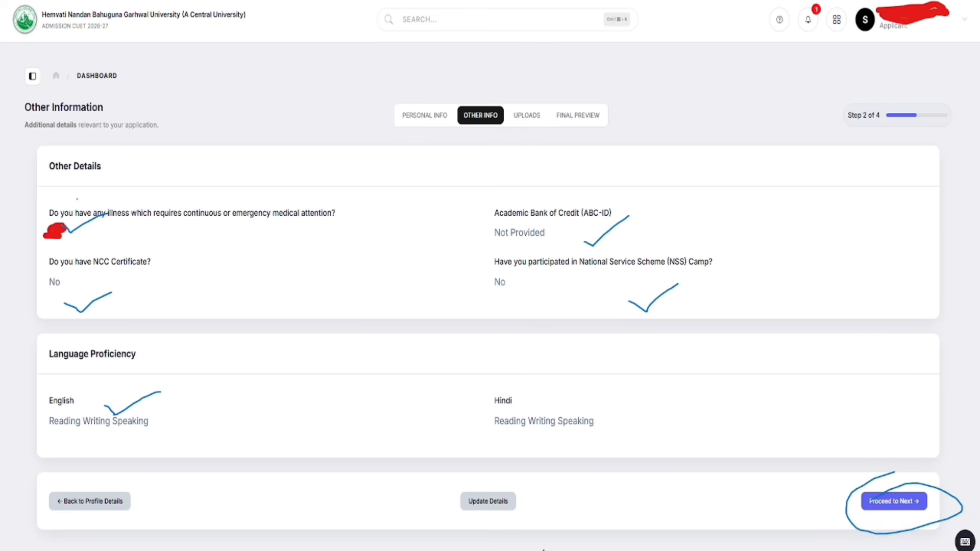
{"action": "left_click", "coordinate": [33, 540]}
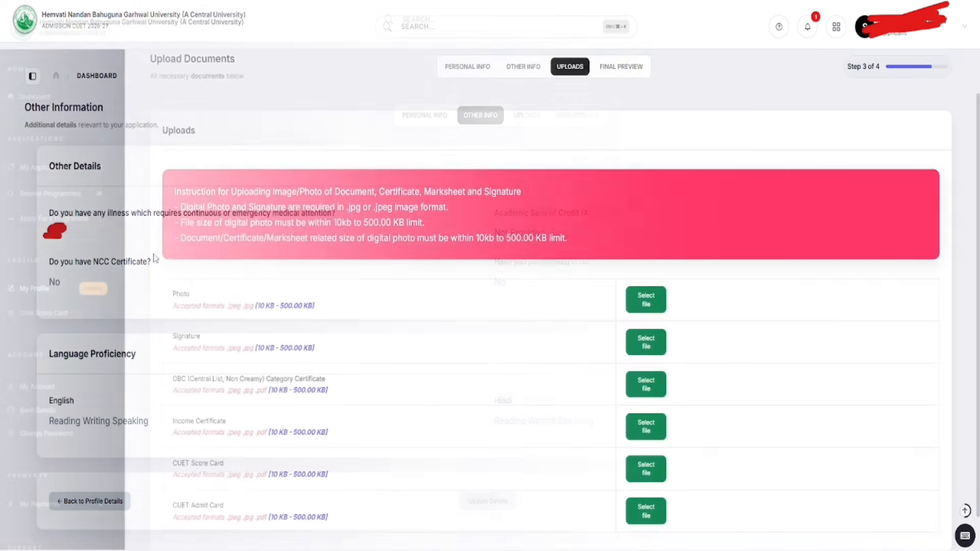
- Tick the photo, signature, OBC certificate, income certificate, CUET score card and admit card rows, and underline the photo's 10 KB - 500.00 KB limit
{"action": "left_click_drag", "start_coordinate": [491, 298], "coordinate": [560, 255]}
{"action": "mouse_move", "coordinate": [388, 348]}
{"action": "left_mouse_down"}
{"action": "mouse_move", "coordinate": [407, 365]}
{"action": "mouse_move", "coordinate": [472, 331]}
{"action": "left_mouse_up"}
{"action": "mouse_move", "coordinate": [336, 394]}
{"action": "left_mouse_down"}
{"action": "mouse_move", "coordinate": [359, 401]}
{"action": "mouse_move", "coordinate": [393, 385]}
{"action": "left_mouse_up"}
{"action": "left_click_drag", "start_coordinate": [309, 437], "coordinate": [360, 423]}
{"action": "left_click_drag", "start_coordinate": [311, 474], "coordinate": [354, 476]}
{"action": "left_click_drag", "start_coordinate": [324, 520], "coordinate": [383, 506]}
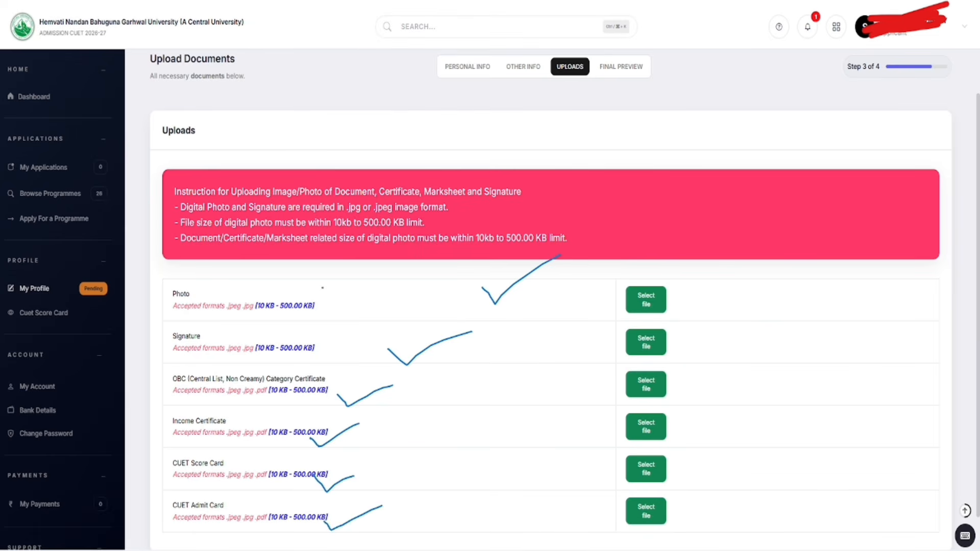
{"action": "left_click_drag", "start_coordinate": [284, 314], "coordinate": [331, 314]}
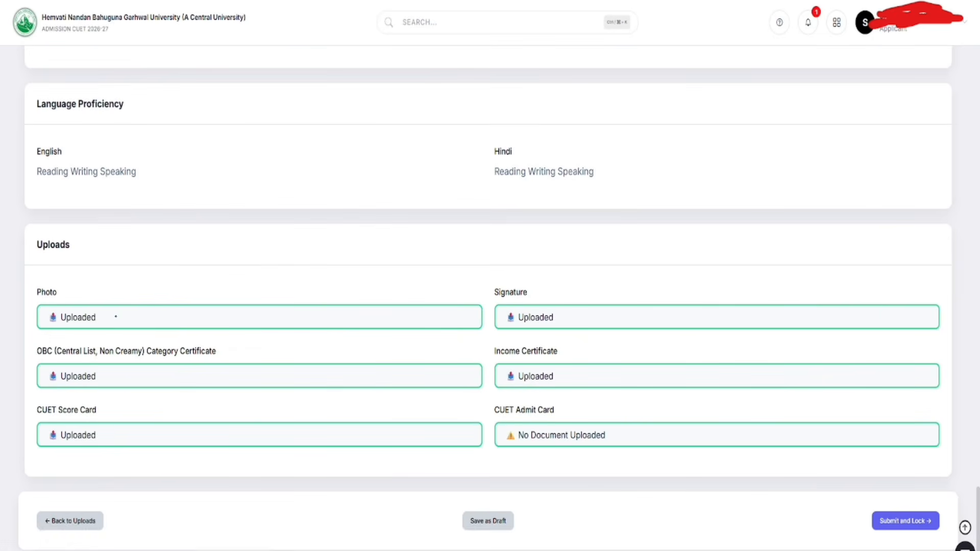
- Tick the uploaded documents in the final preview, and cross out, circle and tick the missing CUET Admit Card entry
{"action": "mouse_move", "coordinate": [94, 335]}
{"action": "left_mouse_down"}
{"action": "mouse_move", "coordinate": [107, 351]}
{"action": "mouse_move", "coordinate": [173, 312]}
{"action": "left_mouse_up"}
{"action": "left_click_drag", "start_coordinate": [121, 380], "coordinate": [204, 388]}
{"action": "left_click_drag", "start_coordinate": [150, 431], "coordinate": [226, 422]}
{"action": "left_click_drag", "start_coordinate": [577, 327], "coordinate": [645, 292]}
{"action": "left_click_drag", "start_coordinate": [599, 369], "coordinate": [650, 352]}
{"action": "mouse_move", "coordinate": [601, 422]}
{"action": "left_mouse_down"}
{"action": "mouse_move", "coordinate": [585, 421]}
{"action": "mouse_move", "coordinate": [587, 456]}
{"action": "mouse_move", "coordinate": [573, 416]}
{"action": "mouse_move", "coordinate": [546, 448]}
{"action": "left_mouse_up"}
{"action": "mouse_move", "coordinate": [525, 393]}
{"action": "left_mouse_down"}
{"action": "mouse_move", "coordinate": [580, 462]}
{"action": "mouse_move", "coordinate": [667, 429]}
{"action": "left_mouse_up"}
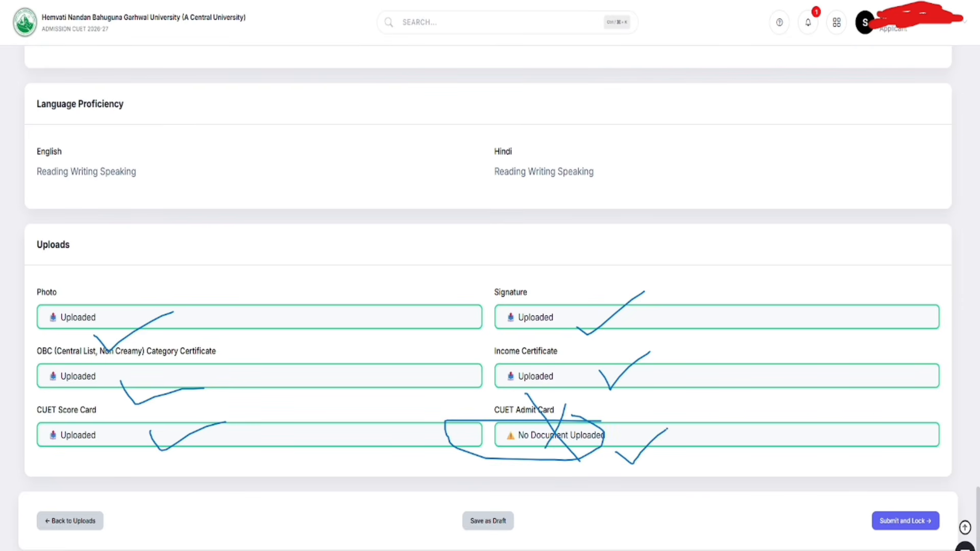
- Circle Submit and Lock, and on the following confirmation slide mark the declaration checkbox and Confirm and Lock
{"action": "mouse_move", "coordinate": [914, 493]}
{"action": "left_mouse_down"}
{"action": "mouse_move", "coordinate": [932, 534]}
{"action": "mouse_move", "coordinate": [878, 494]}
{"action": "left_mouse_up"}
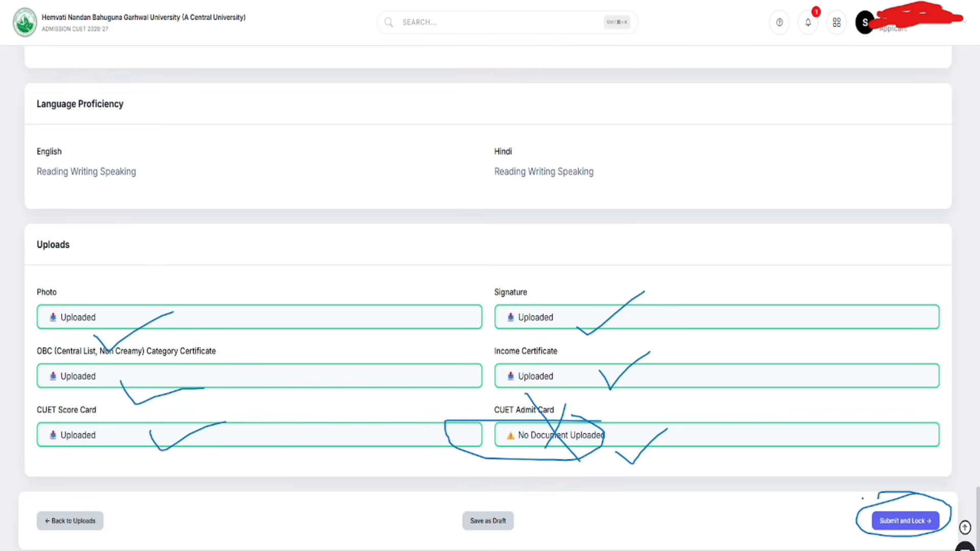
{"action": "left_click", "coordinate": [29, 542]}
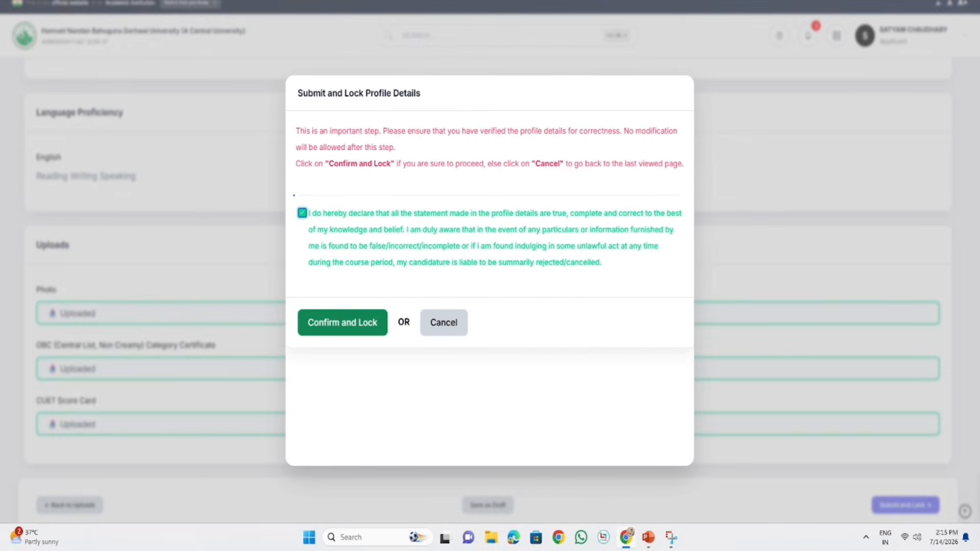
{"action": "mouse_move", "coordinate": [294, 195]}
{"action": "left_mouse_down"}
{"action": "mouse_move", "coordinate": [321, 225]}
{"action": "mouse_move", "coordinate": [297, 197]}
{"action": "mouse_move", "coordinate": [346, 178]}
{"action": "left_mouse_up"}
{"action": "mouse_move", "coordinate": [334, 298]}
{"action": "left_mouse_down"}
{"action": "mouse_move", "coordinate": [334, 360]}
{"action": "mouse_move", "coordinate": [322, 301]}
{"action": "left_mouse_up"}
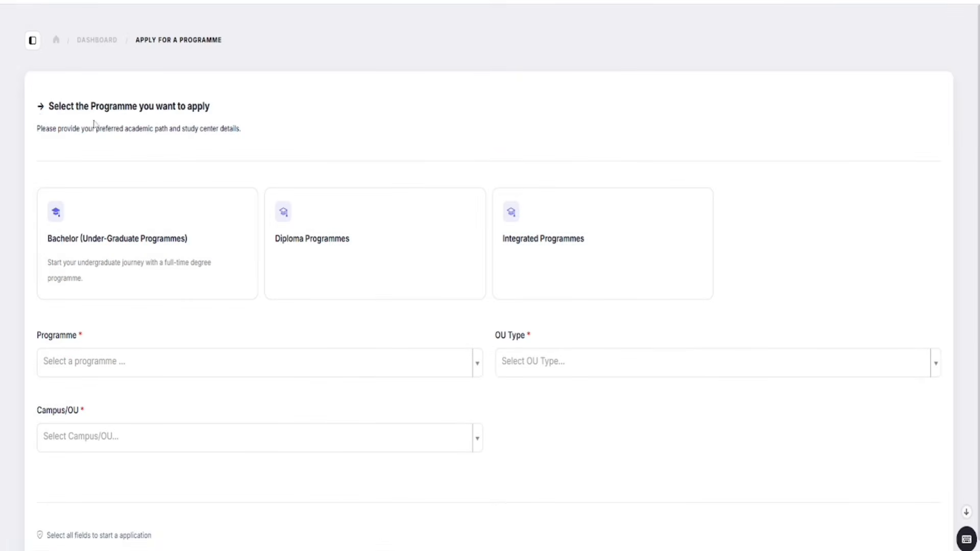
- Circle the Select the Programme heading, and circle and tick the Bachelor (Under-Graduate Programmes) card
{"action": "mouse_move", "coordinate": [39, 117]}
{"action": "left_mouse_down"}
{"action": "mouse_move", "coordinate": [136, 120]}
{"action": "mouse_move", "coordinate": [219, 102]}
{"action": "mouse_move", "coordinate": [67, 92]}
{"action": "mouse_move", "coordinate": [33, 108]}
{"action": "mouse_move", "coordinate": [39, 114]}
{"action": "left_mouse_up"}
{"action": "mouse_move", "coordinate": [42, 185]}
{"action": "left_mouse_down"}
{"action": "mouse_move", "coordinate": [36, 199]}
{"action": "mouse_move", "coordinate": [165, 255]}
{"action": "mouse_move", "coordinate": [43, 183]}
{"action": "left_mouse_up"}
{"action": "mouse_move", "coordinate": [94, 235]}
{"action": "left_mouse_down"}
{"action": "mouse_move", "coordinate": [106, 246]}
{"action": "mouse_move", "coordinate": [188, 192]}
{"action": "left_mouse_up"}
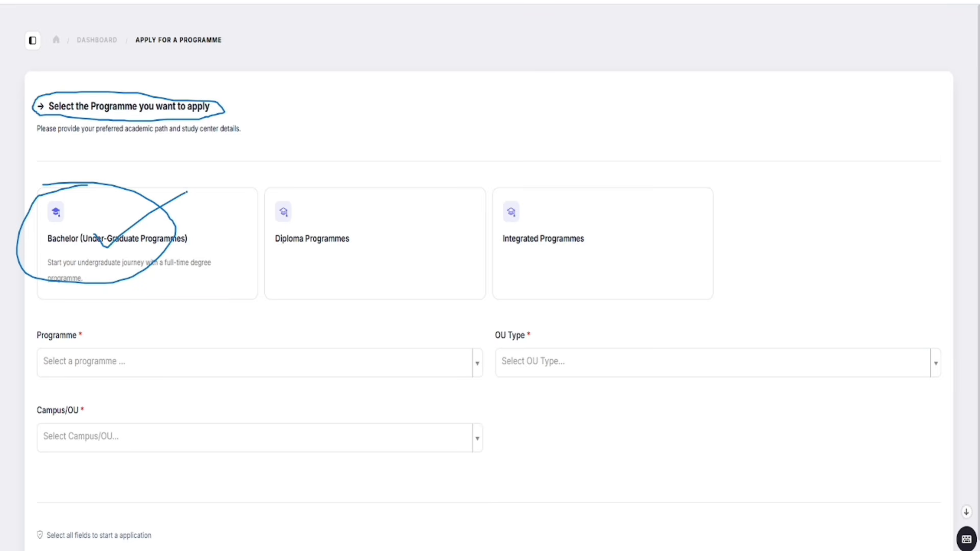
- Circle the Programme label, tick the Programme, OU Type and Campus/OU fields, and add dashes and an arrow as pointers
{"action": "mouse_move", "coordinate": [73, 323]}
{"action": "left_mouse_down"}
{"action": "mouse_move", "coordinate": [41, 344]}
{"action": "mouse_move", "coordinate": [64, 316]}
{"action": "left_mouse_up"}
{"action": "mouse_move", "coordinate": [75, 351]}
{"action": "left_mouse_down"}
{"action": "mouse_move", "coordinate": [88, 367]}
{"action": "mouse_move", "coordinate": [145, 346]}
{"action": "mouse_move", "coordinate": [133, 368]}
{"action": "mouse_move", "coordinate": [244, 368]}
{"action": "left_mouse_up"}
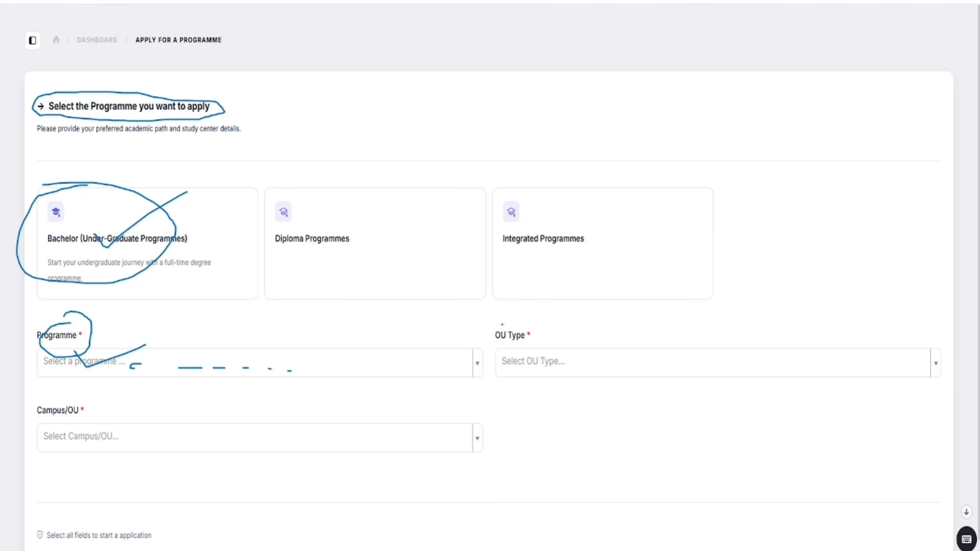
{"action": "mouse_move", "coordinate": [508, 372]}
{"action": "left_mouse_down"}
{"action": "mouse_move", "coordinate": [564, 344]}
{"action": "mouse_move", "coordinate": [541, 405]}
{"action": "mouse_move", "coordinate": [554, 414]}
{"action": "left_mouse_up"}
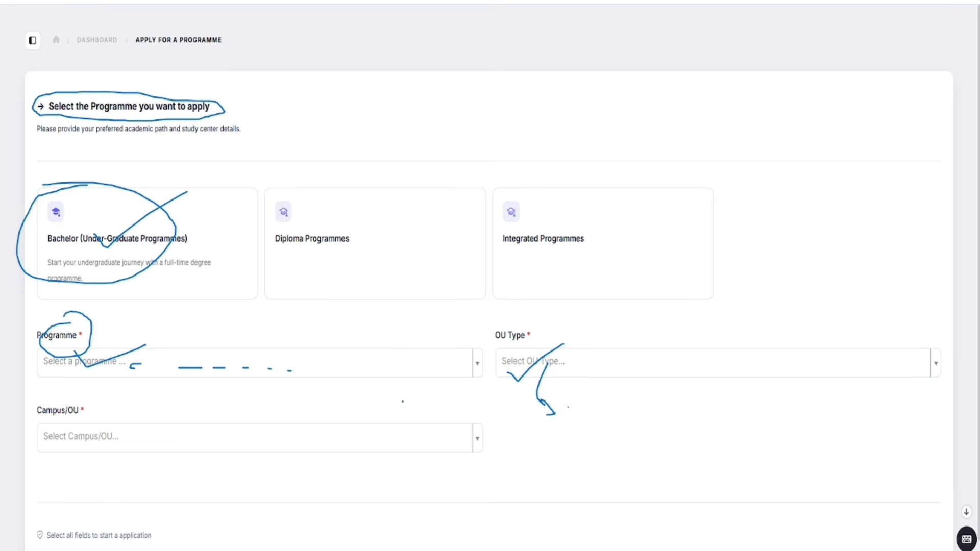
{"action": "left_click_drag", "start_coordinate": [50, 432], "coordinate": [98, 427]}
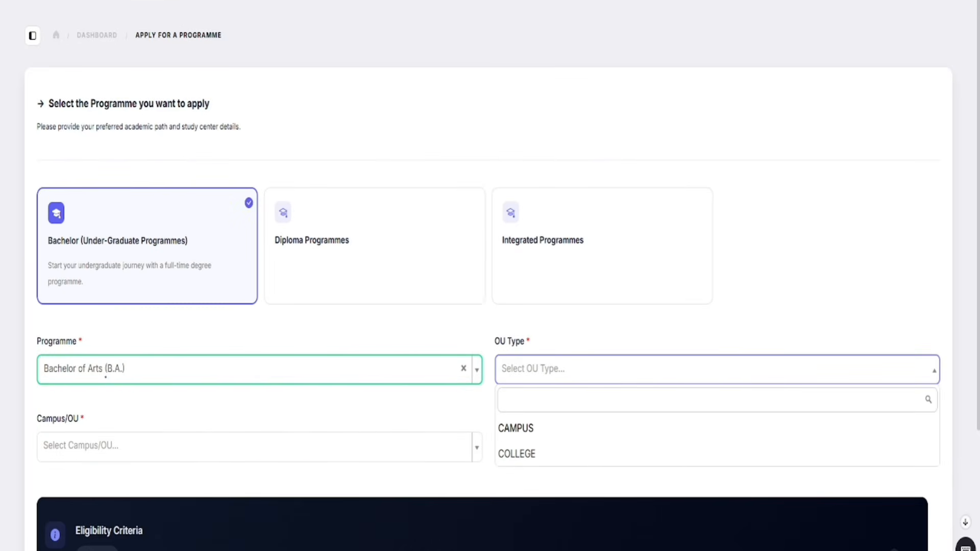
- Tick Bachelor of Arts (B.A.) and the CAMPUS option, and mark HNBGU - Srinagar Garhwal Campus on the following slide
{"action": "left_click_drag", "start_coordinate": [105, 377], "coordinate": [232, 331]}
{"action": "left_click_drag", "start_coordinate": [512, 443], "coordinate": [567, 400]}
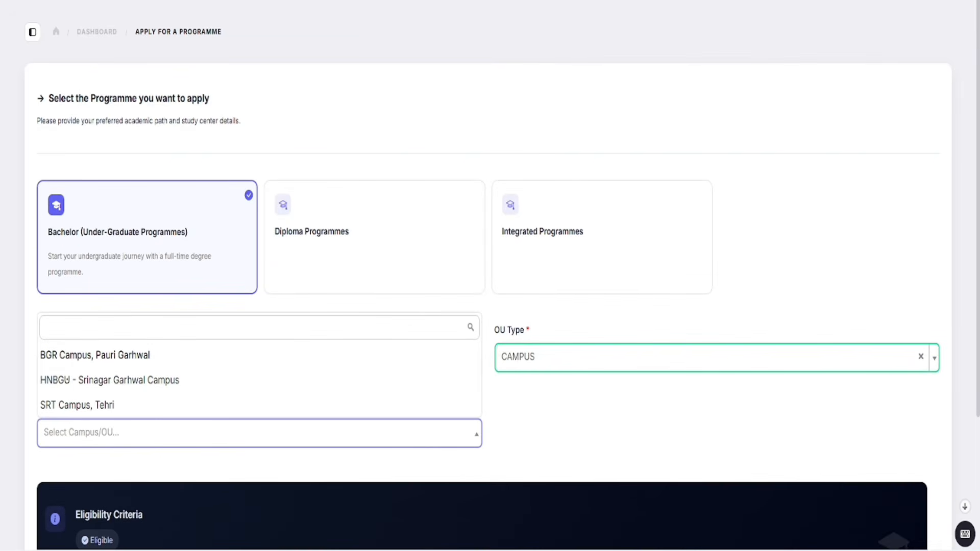
{"action": "mouse_move", "coordinate": [76, 389]}
{"action": "left_mouse_down"}
{"action": "mouse_move", "coordinate": [201, 389]}
{"action": "mouse_move", "coordinate": [126, 367]}
{"action": "mouse_move", "coordinate": [26, 376]}
{"action": "mouse_move", "coordinate": [77, 389]}
{"action": "left_mouse_up"}
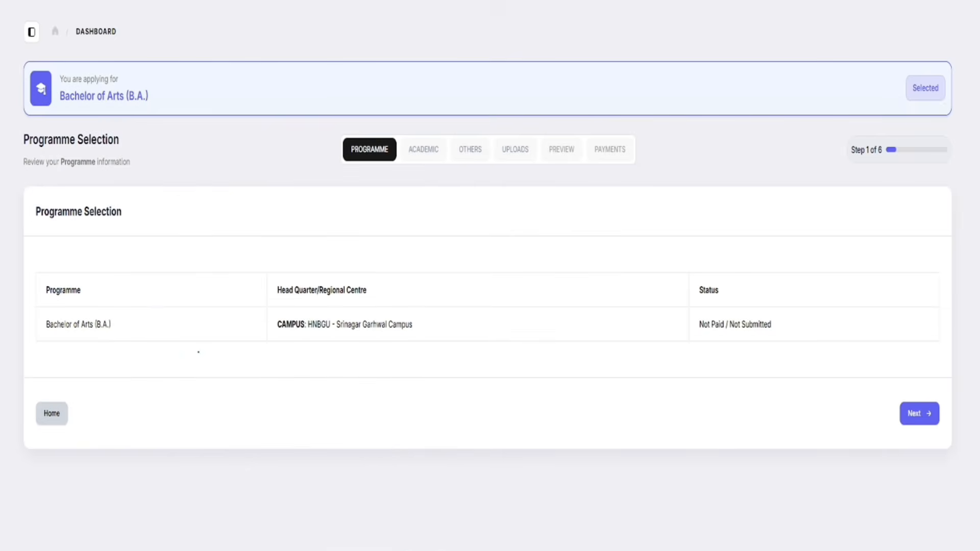
- Tick the programme, regional centre and status entries, circle Next, and advance to the Academic Details slide
{"action": "left_click_drag", "start_coordinate": [187, 343], "coordinate": [256, 305]}
{"action": "mouse_move", "coordinate": [347, 347]}
{"action": "left_mouse_down"}
{"action": "mouse_move", "coordinate": [354, 355]}
{"action": "mouse_move", "coordinate": [412, 321]}
{"action": "left_mouse_up"}
{"action": "mouse_move", "coordinate": [709, 341]}
{"action": "left_mouse_down"}
{"action": "mouse_move", "coordinate": [728, 342]}
{"action": "mouse_move", "coordinate": [767, 307]}
{"action": "left_mouse_up"}
{"action": "mouse_move", "coordinate": [931, 402]}
{"action": "left_mouse_down"}
{"action": "mouse_move", "coordinate": [894, 443]}
{"action": "mouse_move", "coordinate": [939, 423]}
{"action": "left_mouse_up"}
{"action": "mouse_move", "coordinate": [37, 548]}
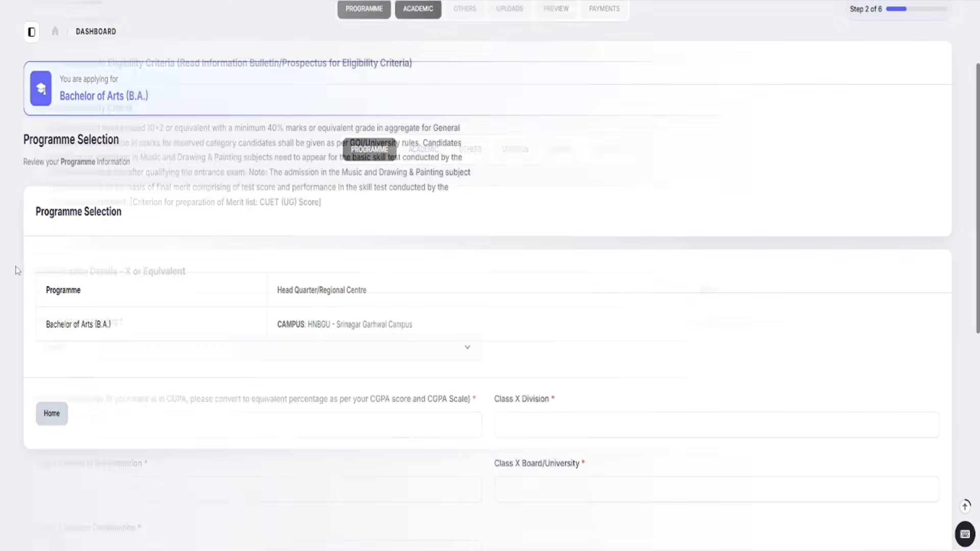
- Tick the eligibility criterion and the Class X year, percentage, division, institution, board and subject combination fields, and advance to the Class XII slide
{"action": "left_click_drag", "start_coordinate": [28, 136], "coordinate": [116, 101]}
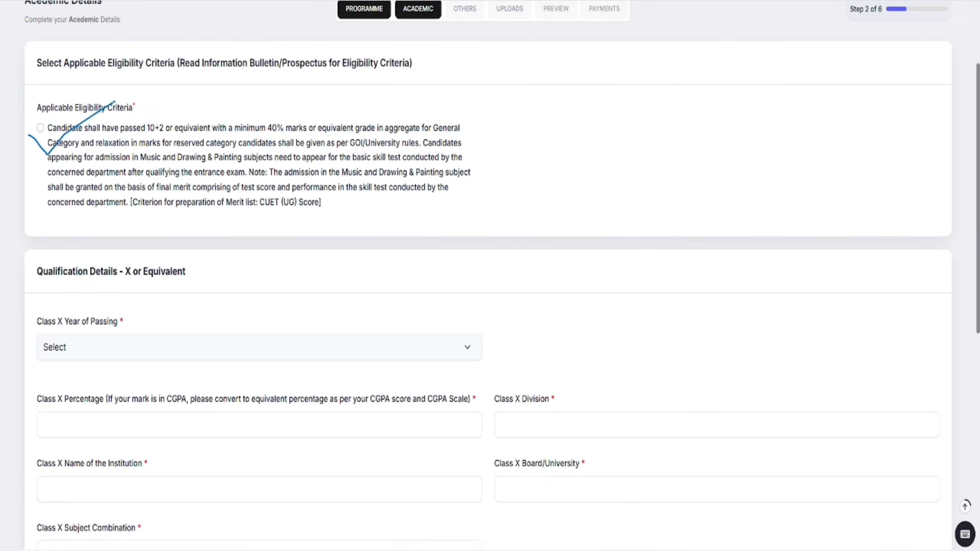
{"action": "mouse_move", "coordinate": [73, 359]}
{"action": "left_mouse_down"}
{"action": "mouse_move", "coordinate": [83, 365]}
{"action": "mouse_move", "coordinate": [145, 314]}
{"action": "left_mouse_up"}
{"action": "left_click_drag", "start_coordinate": [64, 423], "coordinate": [121, 401]}
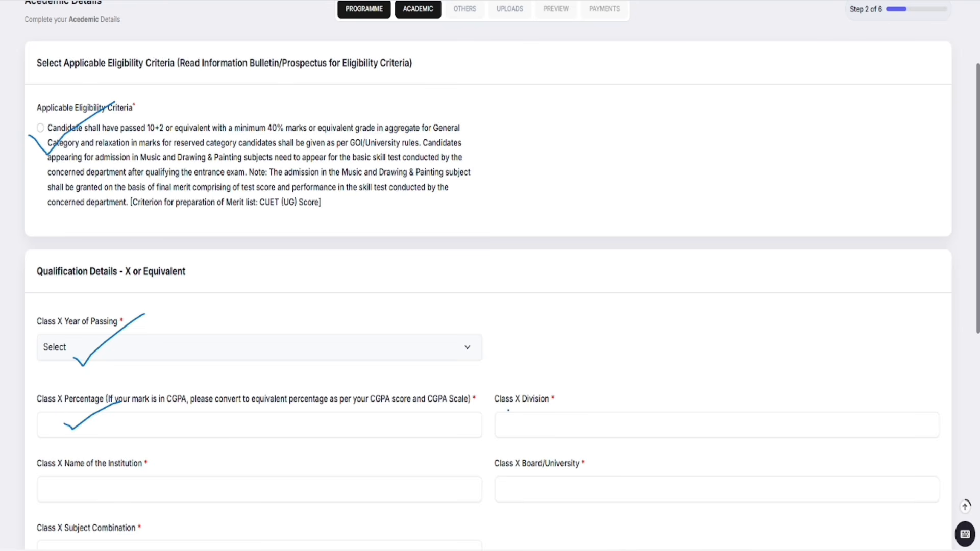
{"action": "left_click_drag", "start_coordinate": [534, 419], "coordinate": [574, 393]}
{"action": "left_click_drag", "start_coordinate": [109, 488], "coordinate": [151, 468]}
{"action": "mouse_move", "coordinate": [542, 490]}
{"action": "left_mouse_down"}
{"action": "mouse_move", "coordinate": [550, 496]}
{"action": "mouse_move", "coordinate": [588, 463]}
{"action": "left_mouse_up"}
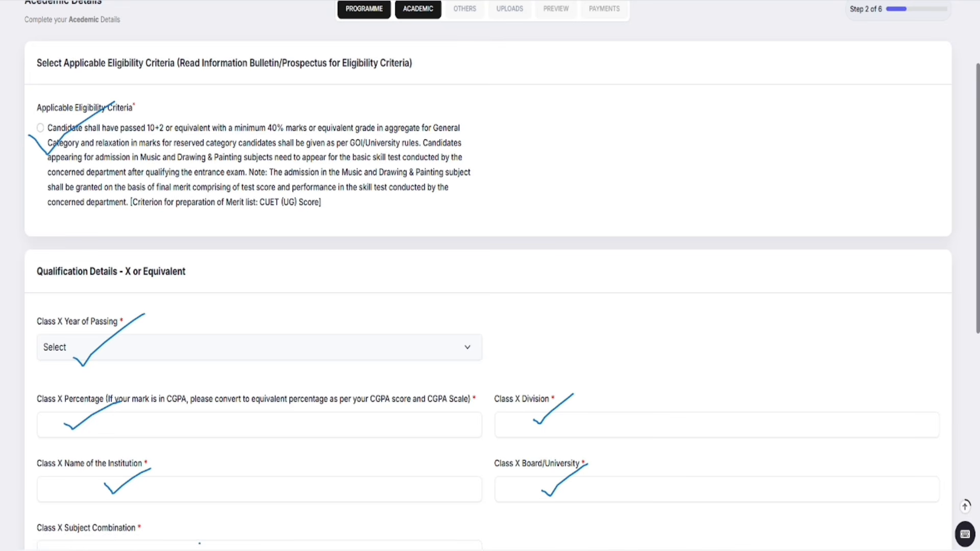
{"action": "left_click_drag", "start_coordinate": [200, 545], "coordinate": [218, 536]}
{"action": "left_click", "coordinate": [49, 540]}
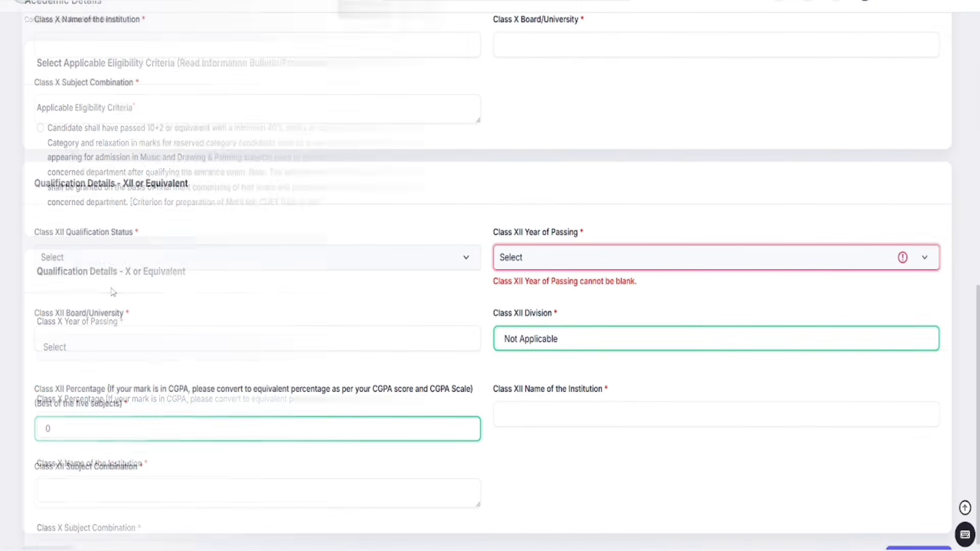
- Tick Class X Subject Combination and the Class XII qualification status, year of passing, board and division fields
{"action": "left_click_drag", "start_coordinate": [94, 120], "coordinate": [139, 96]}
{"action": "mouse_move", "coordinate": [68, 262]}
{"action": "left_mouse_down"}
{"action": "mouse_move", "coordinate": [81, 276]}
{"action": "mouse_move", "coordinate": [202, 240]}
{"action": "left_mouse_up"}
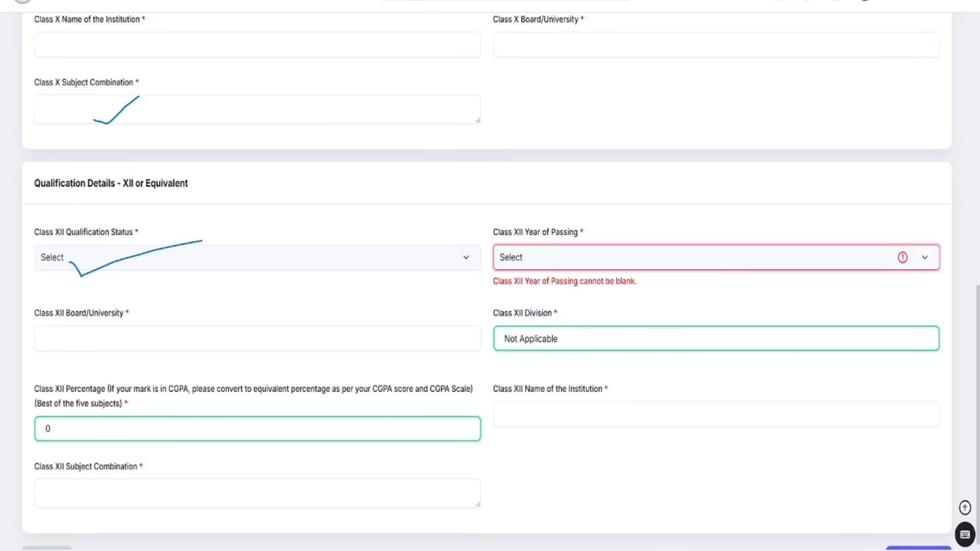
{"action": "mouse_move", "coordinate": [543, 266]}
{"action": "left_mouse_down"}
{"action": "mouse_move", "coordinate": [572, 259]}
{"action": "mouse_move", "coordinate": [605, 230]}
{"action": "left_mouse_up"}
{"action": "mouse_move", "coordinate": [84, 338]}
{"action": "left_mouse_down"}
{"action": "mouse_move", "coordinate": [95, 342]}
{"action": "mouse_move", "coordinate": [135, 317]}
{"action": "left_mouse_up"}
{"action": "left_click_drag", "start_coordinate": [531, 340], "coordinate": [590, 317]}
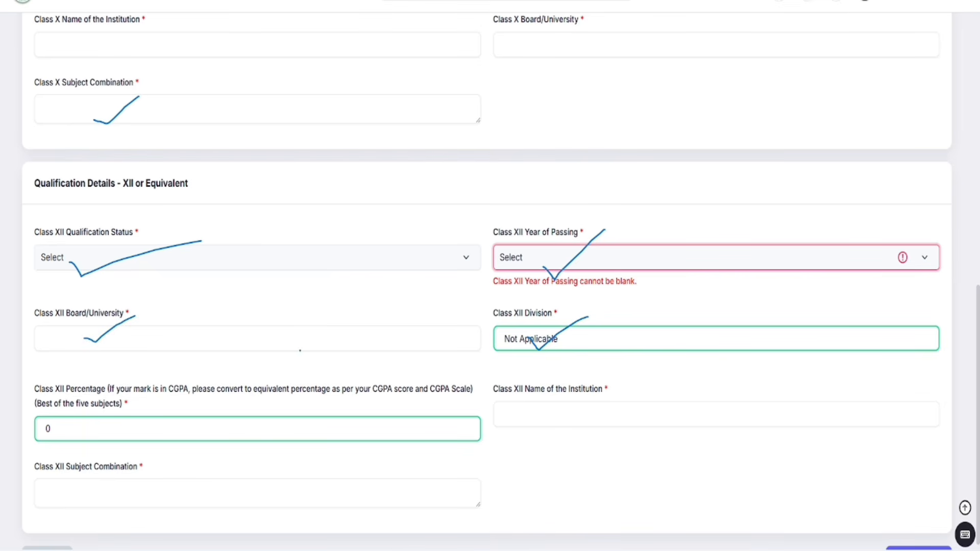
- Tick the Class XII percentage, name of the institution and subject combination fields
{"action": "left_click_drag", "start_coordinate": [113, 422], "coordinate": [200, 381]}
{"action": "mouse_move", "coordinate": [564, 421]}
{"action": "left_mouse_down"}
{"action": "mouse_move", "coordinate": [586, 423]}
{"action": "mouse_move", "coordinate": [608, 403]}
{"action": "left_mouse_up"}
{"action": "left_click_drag", "start_coordinate": [136, 504], "coordinate": [180, 481]}
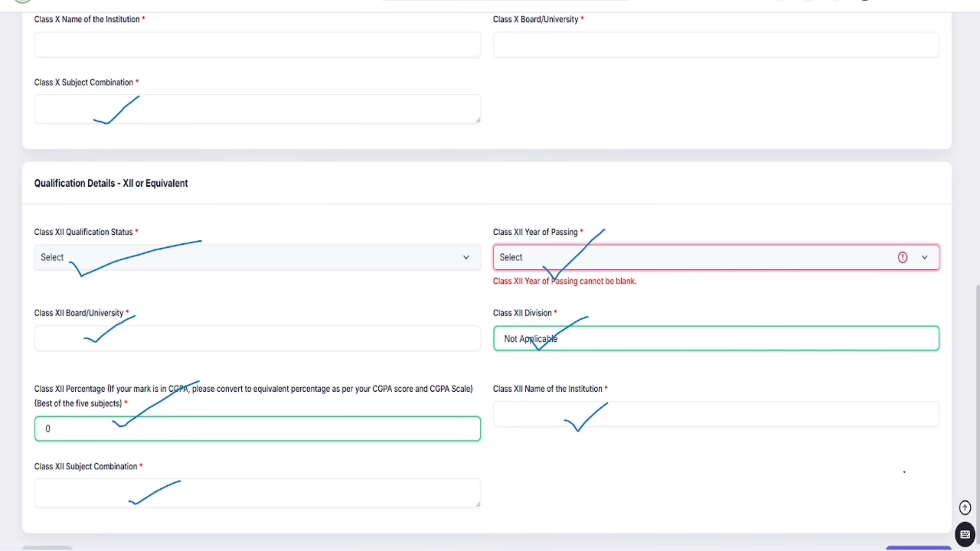
- Circle Next, advance to the Language Proficiency slide, and circle the English and Hindi entries and the Major column
{"action": "mouse_move", "coordinate": [927, 522]}
{"action": "left_mouse_down"}
{"action": "mouse_move", "coordinate": [972, 549]}
{"action": "mouse_move", "coordinate": [906, 517]}
{"action": "mouse_move", "coordinate": [903, 534]}
{"action": "left_mouse_up"}
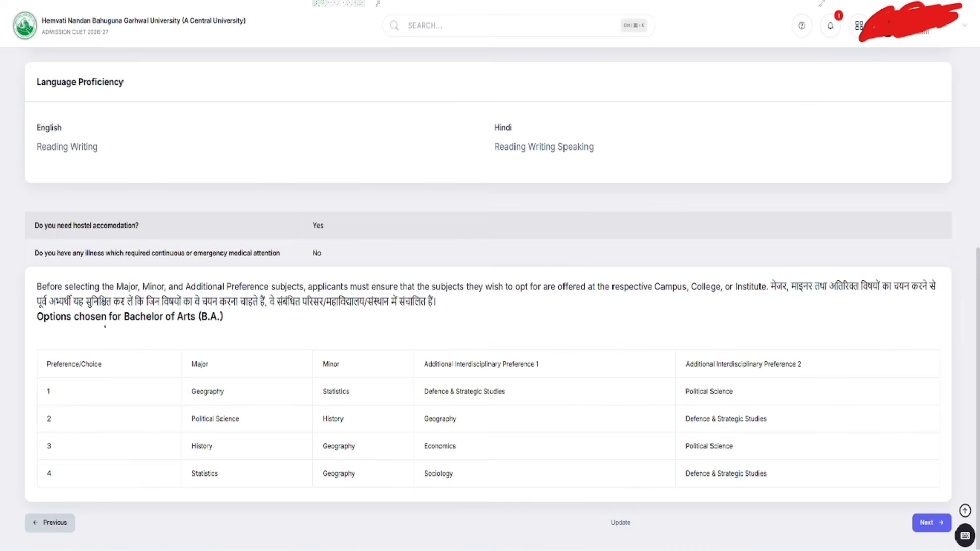
{"action": "mouse_move", "coordinate": [60, 119]}
{"action": "left_mouse_down"}
{"action": "mouse_move", "coordinate": [20, 128]}
{"action": "mouse_move", "coordinate": [103, 130]}
{"action": "mouse_move", "coordinate": [0, 107]}
{"action": "left_mouse_up"}
{"action": "mouse_move", "coordinate": [544, 97]}
{"action": "left_mouse_down"}
{"action": "mouse_move", "coordinate": [503, 111]}
{"action": "mouse_move", "coordinate": [608, 160]}
{"action": "mouse_move", "coordinate": [502, 117]}
{"action": "left_mouse_up"}
{"action": "mouse_move", "coordinate": [207, 341]}
{"action": "left_mouse_down"}
{"action": "mouse_move", "coordinate": [164, 408]}
{"action": "mouse_move", "coordinate": [204, 485]}
{"action": "mouse_move", "coordinate": [233, 363]}
{"action": "mouse_move", "coordinate": [206, 341]}
{"action": "left_mouse_up"}
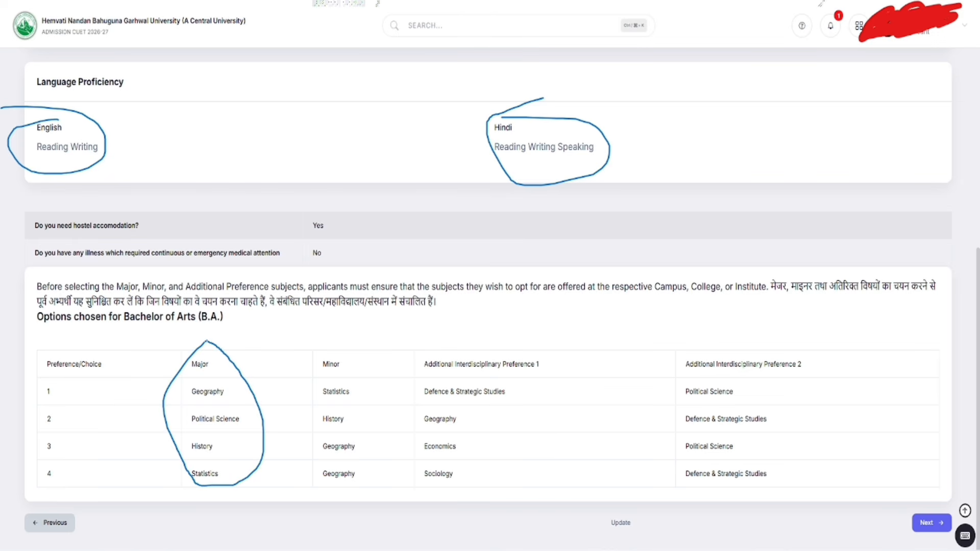
- In the first preference row, tick and circle Geography and underline Statistics, Defence & Strategic Studies and Political Science
{"action": "mouse_move", "coordinate": [182, 398]}
{"action": "left_mouse_down"}
{"action": "mouse_move", "coordinate": [191, 406]}
{"action": "mouse_move", "coordinate": [225, 387]}
{"action": "left_mouse_up"}
{"action": "left_click_drag", "start_coordinate": [335, 402], "coordinate": [366, 400]}
{"action": "left_click_drag", "start_coordinate": [449, 403], "coordinate": [520, 394]}
{"action": "left_click_drag", "start_coordinate": [683, 399], "coordinate": [709, 396]}
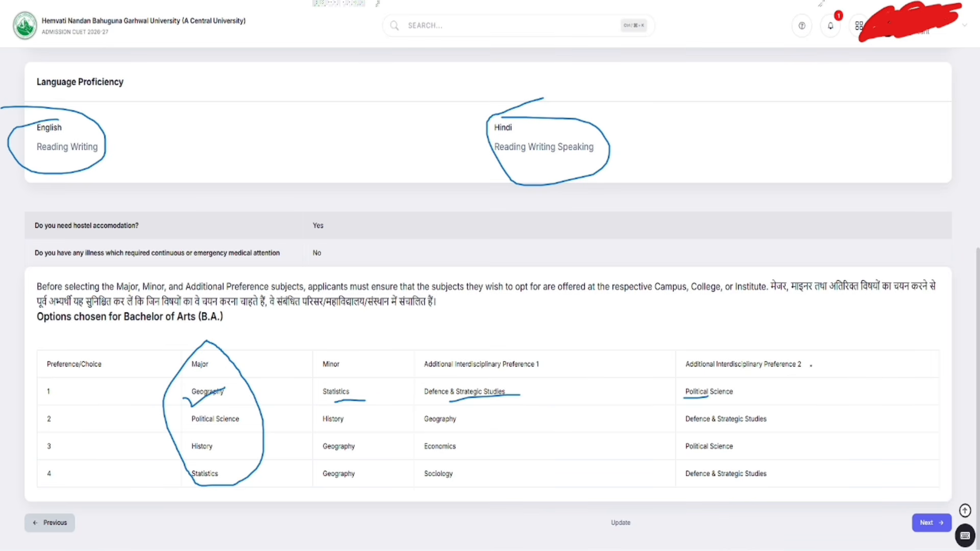
{"action": "mouse_move", "coordinate": [205, 377]}
{"action": "left_mouse_down"}
{"action": "mouse_move", "coordinate": [171, 409]}
{"action": "mouse_move", "coordinate": [236, 394]}
{"action": "mouse_move", "coordinate": [175, 383]}
{"action": "left_mouse_up"}
{"action": "left_click_drag", "start_coordinate": [241, 403], "coordinate": [251, 390]}
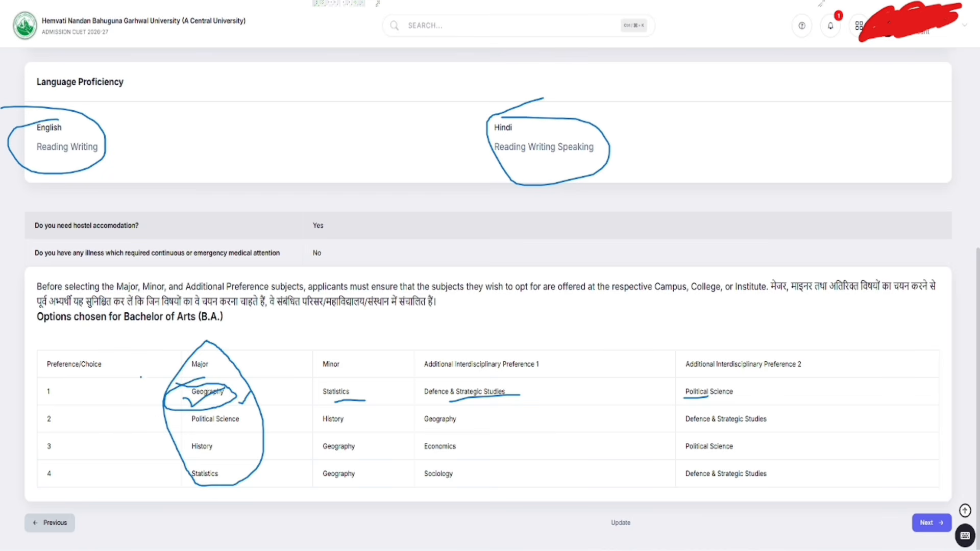
- Mark the Major, Minor and additional preference headings, draw a ticked divider before the Minor column, and circle Next to advance to the document upload slide
{"action": "mouse_move", "coordinate": [208, 355]}
{"action": "left_mouse_down"}
{"action": "mouse_move", "coordinate": [193, 371]}
{"action": "mouse_move", "coordinate": [206, 360]}
{"action": "left_mouse_up"}
{"action": "mouse_move", "coordinate": [340, 351]}
{"action": "left_mouse_down"}
{"action": "mouse_move", "coordinate": [323, 363]}
{"action": "mouse_move", "coordinate": [345, 359]}
{"action": "mouse_move", "coordinate": [334, 353]}
{"action": "left_mouse_up"}
{"action": "left_click_drag", "start_coordinate": [726, 373], "coordinate": [741, 349]}
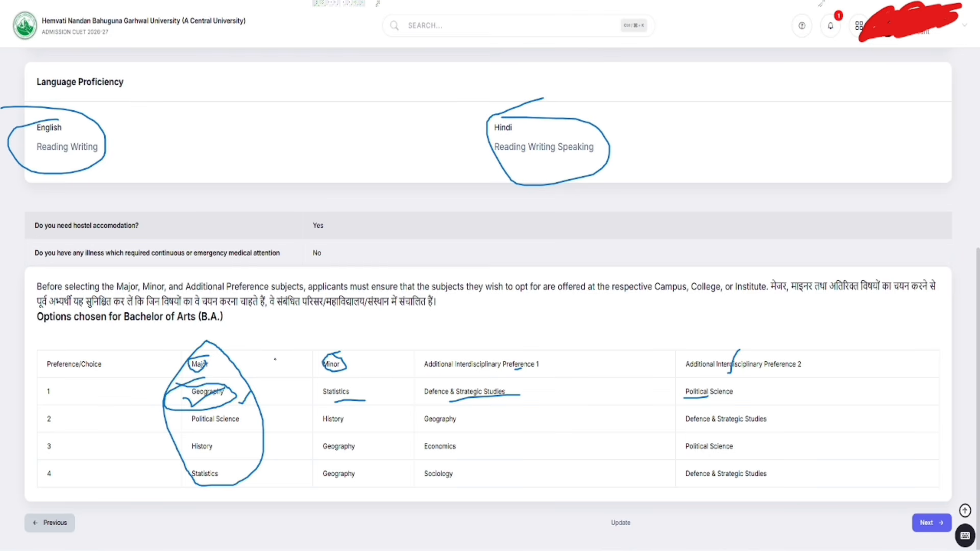
{"action": "left_click_drag", "start_coordinate": [290, 369], "coordinate": [292, 468]}
{"action": "left_click_drag", "start_coordinate": [267, 414], "coordinate": [305, 372]}
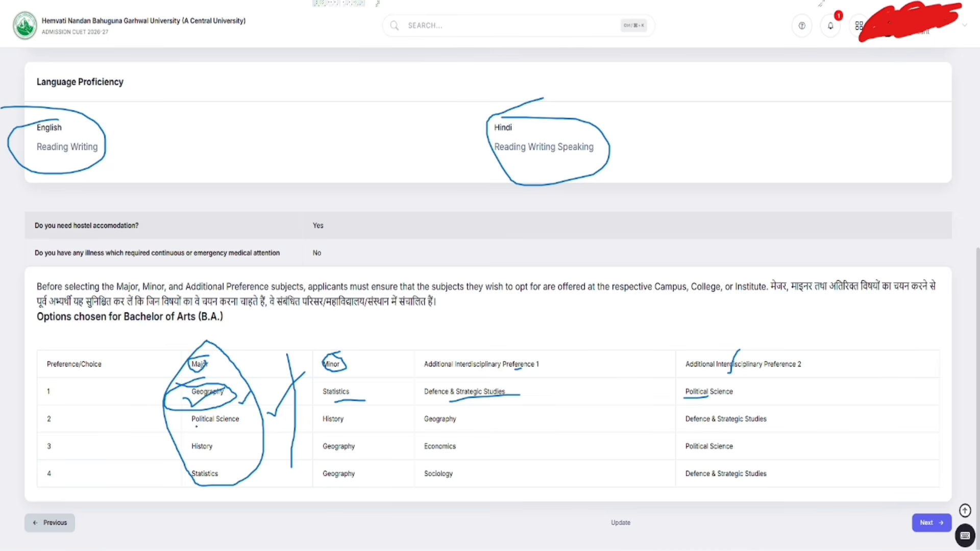
{"action": "mouse_move", "coordinate": [909, 496]}
{"action": "left_mouse_down"}
{"action": "mouse_move", "coordinate": [898, 522]}
{"action": "mouse_move", "coordinate": [960, 513]}
{"action": "mouse_move", "coordinate": [893, 509]}
{"action": "left_mouse_up"}
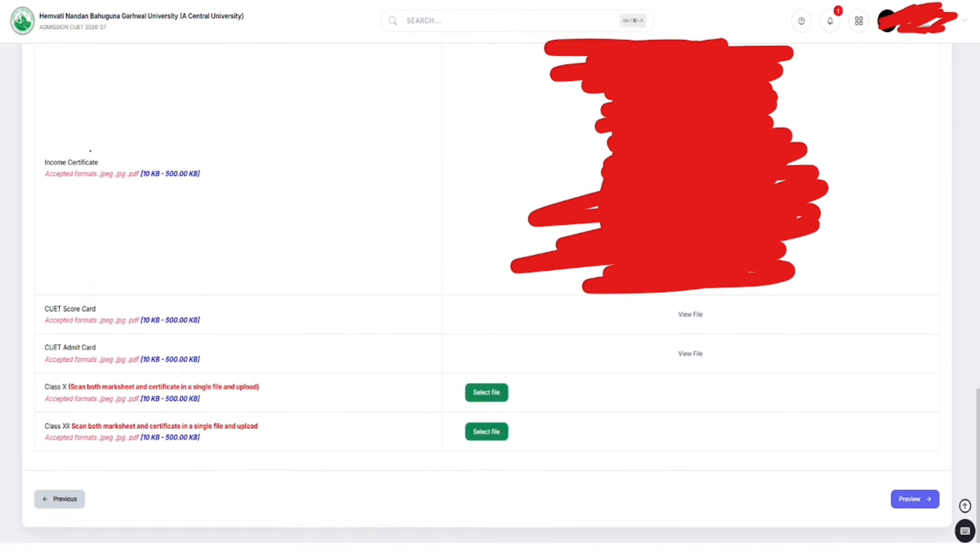
- Circle the Income Certificate, CUET Score Card, CUET Admit Card, Class X and Class XII entries, add two ticks, and circle Preview before advancing
{"action": "mouse_move", "coordinate": [90, 151]}
{"action": "left_mouse_down"}
{"action": "mouse_move", "coordinate": [77, 148]}
{"action": "mouse_move", "coordinate": [189, 206]}
{"action": "mouse_move", "coordinate": [87, 152]}
{"action": "left_mouse_up"}
{"action": "left_click_drag", "start_coordinate": [357, 159], "coordinate": [439, 117]}
{"action": "left_click_drag", "start_coordinate": [111, 104], "coordinate": [178, 72]}
{"action": "mouse_move", "coordinate": [82, 289]}
{"action": "left_mouse_down"}
{"action": "mouse_move", "coordinate": [36, 326]}
{"action": "mouse_move", "coordinate": [67, 286]}
{"action": "left_mouse_up"}
{"action": "mouse_move", "coordinate": [66, 330]}
{"action": "left_mouse_down"}
{"action": "mouse_move", "coordinate": [45, 338]}
{"action": "mouse_move", "coordinate": [56, 324]}
{"action": "mouse_move", "coordinate": [30, 327]}
{"action": "left_mouse_up"}
{"action": "mouse_move", "coordinate": [69, 374]}
{"action": "left_mouse_down"}
{"action": "mouse_move", "coordinate": [93, 403]}
{"action": "mouse_move", "coordinate": [43, 366]}
{"action": "mouse_move", "coordinate": [97, 448]}
{"action": "left_mouse_up"}
{"action": "left_click_drag", "start_coordinate": [60, 417], "coordinate": [31, 416]}
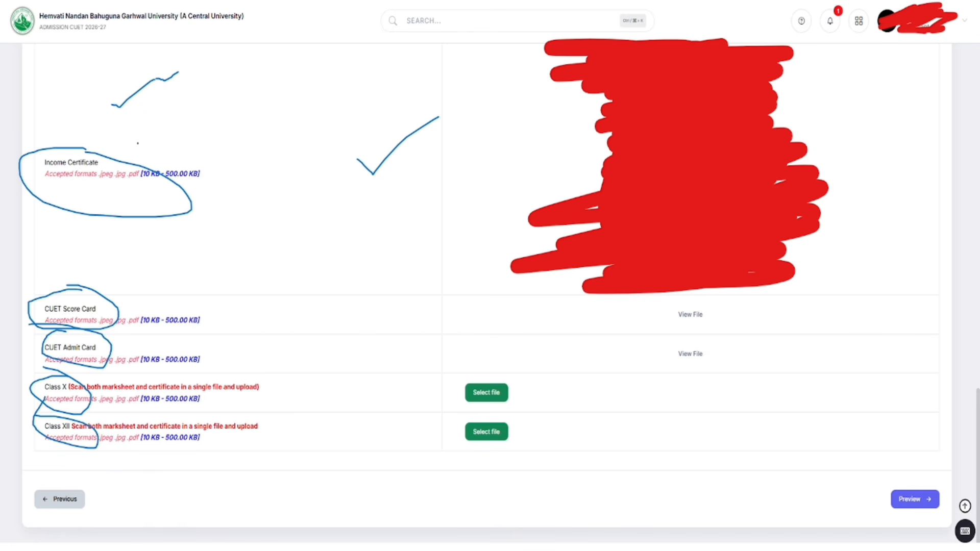
{"action": "mouse_move", "coordinate": [924, 488]}
{"action": "left_mouse_down"}
{"action": "mouse_move", "coordinate": [968, 526]}
{"action": "mouse_move", "coordinate": [934, 489]}
{"action": "left_mouse_up"}
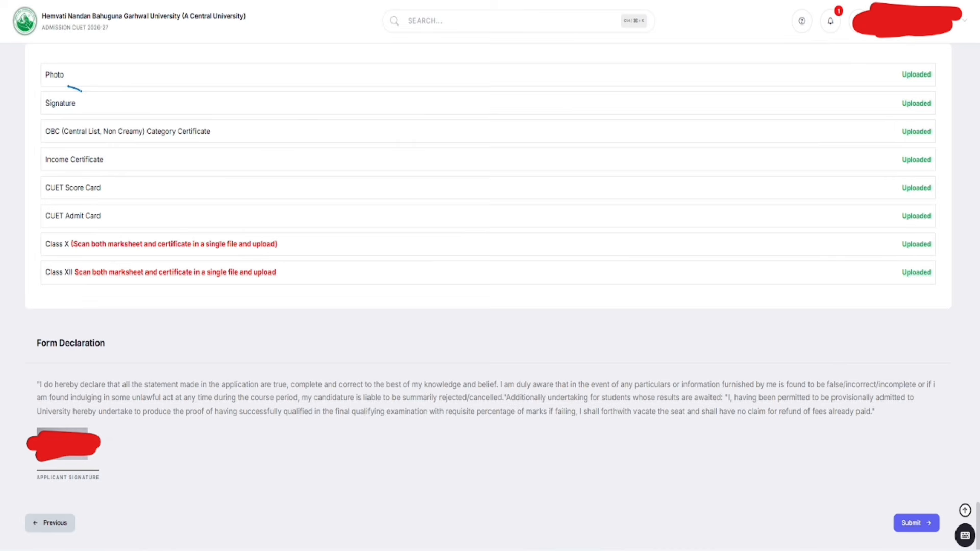
- Tick all eight uploaded documents, from Photo and Signature down to the Class X and Class XII marksheets
{"action": "left_click_drag", "start_coordinate": [82, 92], "coordinate": [113, 68]}
{"action": "left_click_drag", "start_coordinate": [75, 115], "coordinate": [109, 99]}
{"action": "left_click_drag", "start_coordinate": [98, 133], "coordinate": [128, 125]}
{"action": "left_click_drag", "start_coordinate": [112, 161], "coordinate": [145, 152]}
{"action": "mouse_move", "coordinate": [118, 193]}
{"action": "left_mouse_down"}
{"action": "mouse_move", "coordinate": [128, 200]}
{"action": "mouse_move", "coordinate": [153, 183]}
{"action": "left_mouse_up"}
{"action": "left_click_drag", "start_coordinate": [130, 220], "coordinate": [162, 217]}
{"action": "left_click_drag", "start_coordinate": [144, 248], "coordinate": [168, 238]}
{"action": "left_click_drag", "start_coordinate": [158, 278], "coordinate": [204, 266]}
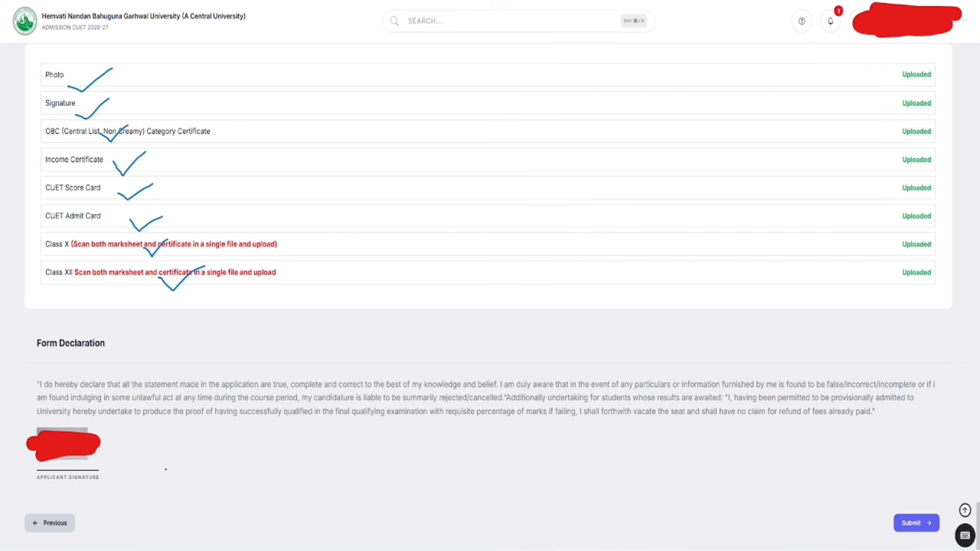
- Tick Form Declaration, circle the applicant signature and Submit, and advance to the verification slide
{"action": "mouse_move", "coordinate": [54, 359]}
{"action": "left_mouse_down"}
{"action": "mouse_move", "coordinate": [67, 366]}
{"action": "mouse_move", "coordinate": [130, 333]}
{"action": "left_mouse_up"}
{"action": "mouse_move", "coordinate": [71, 416]}
{"action": "left_mouse_down"}
{"action": "mouse_move", "coordinate": [28, 466]}
{"action": "mouse_move", "coordinate": [64, 419]}
{"action": "left_mouse_up"}
{"action": "mouse_move", "coordinate": [922, 486]}
{"action": "left_mouse_down"}
{"action": "mouse_move", "coordinate": [945, 532]}
{"action": "mouse_move", "coordinate": [921, 499]}
{"action": "left_mouse_up"}
{"action": "mouse_move", "coordinate": [30, 546]}
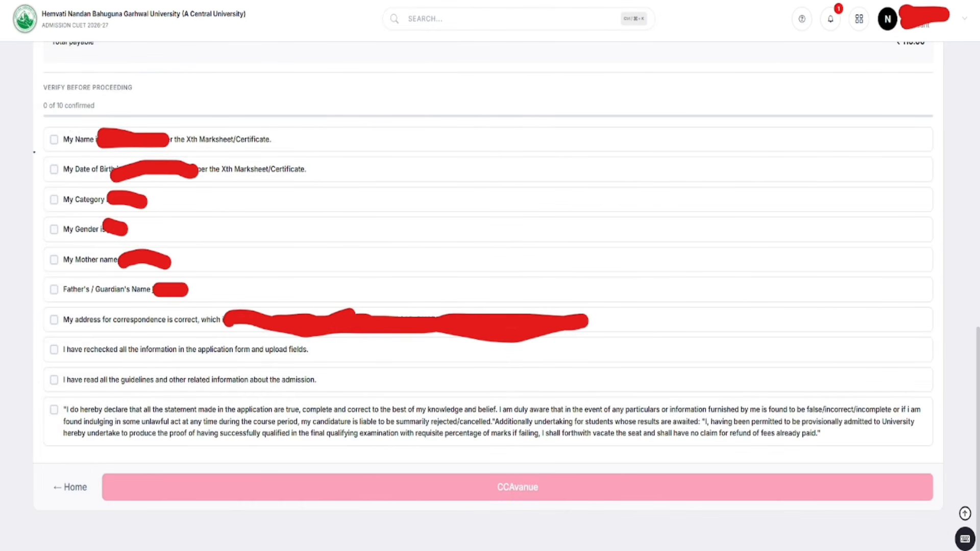
- Tick the ten verification statements, circle the CCAvanue payment option, and advance to the dashboard slide
{"action": "mouse_move", "coordinate": [37, 141]}
{"action": "left_mouse_down"}
{"action": "mouse_move", "coordinate": [57, 150]}
{"action": "mouse_move", "coordinate": [93, 123]}
{"action": "left_mouse_up"}
{"action": "left_click_drag", "start_coordinate": [56, 160], "coordinate": [84, 159]}
{"action": "mouse_move", "coordinate": [38, 205]}
{"action": "left_mouse_down"}
{"action": "mouse_move", "coordinate": [49, 215]}
{"action": "mouse_move", "coordinate": [70, 193]}
{"action": "left_mouse_up"}
{"action": "left_click_drag", "start_coordinate": [57, 230], "coordinate": [80, 214]}
{"action": "left_click_drag", "start_coordinate": [52, 272], "coordinate": [66, 258]}
{"action": "mouse_move", "coordinate": [43, 295]}
{"action": "left_mouse_down"}
{"action": "mouse_move", "coordinate": [51, 299]}
{"action": "mouse_move", "coordinate": [75, 280]}
{"action": "left_mouse_up"}
{"action": "left_click_drag", "start_coordinate": [49, 317], "coordinate": [77, 304]}
{"action": "left_click_drag", "start_coordinate": [47, 338], "coordinate": [79, 339]}
{"action": "left_click_drag", "start_coordinate": [40, 390], "coordinate": [80, 366]}
{"action": "left_click_drag", "start_coordinate": [52, 411], "coordinate": [80, 393]}
{"action": "mouse_move", "coordinate": [557, 474]}
{"action": "left_mouse_down"}
{"action": "mouse_move", "coordinate": [528, 504]}
{"action": "mouse_move", "coordinate": [556, 481]}
{"action": "left_mouse_up"}
{"action": "left_click", "coordinate": [29, 539]}
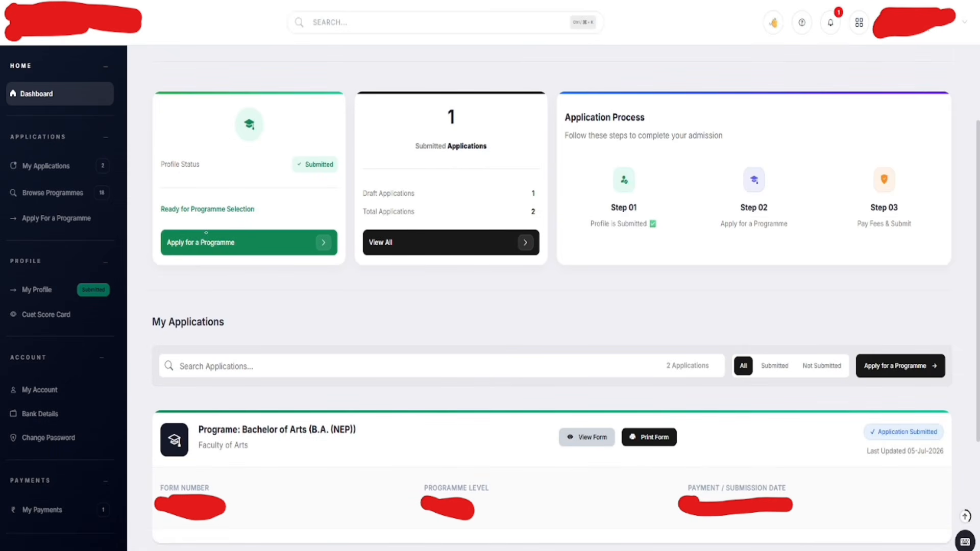
- Circle and tick the Application Submitted status, and outline the Bachelor of Arts programme title
{"action": "mouse_move", "coordinate": [920, 420]}
{"action": "left_mouse_down"}
{"action": "mouse_move", "coordinate": [881, 421]}
{"action": "mouse_move", "coordinate": [934, 417]}
{"action": "mouse_move", "coordinate": [860, 419]}
{"action": "left_mouse_up"}
{"action": "left_click_drag", "start_coordinate": [796, 453], "coordinate": [944, 412]}
{"action": "mouse_move", "coordinate": [207, 415]}
{"action": "left_mouse_down"}
{"action": "mouse_move", "coordinate": [206, 449]}
{"action": "mouse_move", "coordinate": [302, 407]}
{"action": "mouse_move", "coordinate": [297, 464]}
{"action": "mouse_move", "coordinate": [161, 463]}
{"action": "left_mouse_up"}
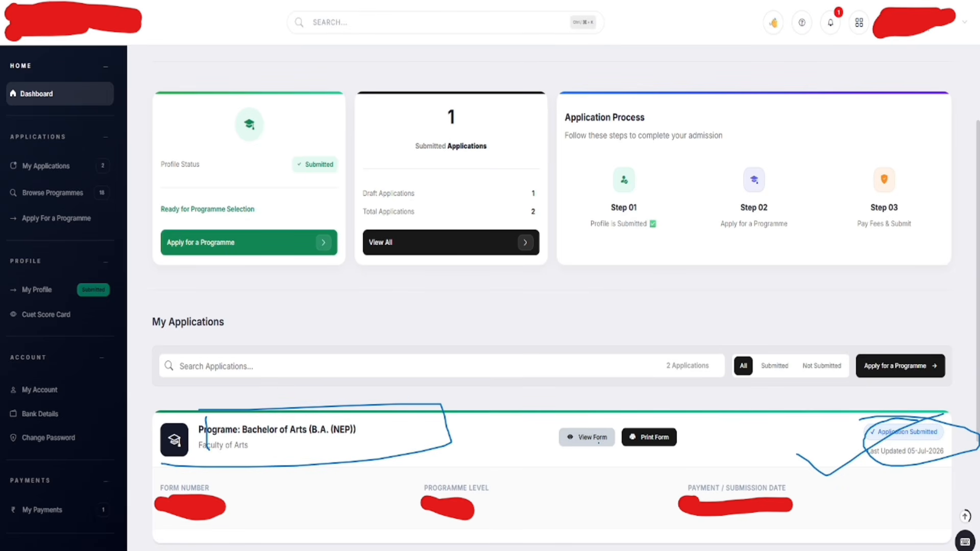
- Tick View Form, circle and tick Print Form, and circle the Submitted profile status
{"action": "mouse_move", "coordinate": [581, 448]}
{"action": "left_mouse_down"}
{"action": "mouse_move", "coordinate": [628, 416]}
{"action": "mouse_move", "coordinate": [664, 472]}
{"action": "mouse_move", "coordinate": [703, 435]}
{"action": "mouse_move", "coordinate": [679, 404]}
{"action": "left_mouse_up"}
{"action": "mouse_move", "coordinate": [626, 437]}
{"action": "left_mouse_down"}
{"action": "mouse_move", "coordinate": [647, 457]}
{"action": "mouse_move", "coordinate": [707, 405]}
{"action": "left_mouse_up"}
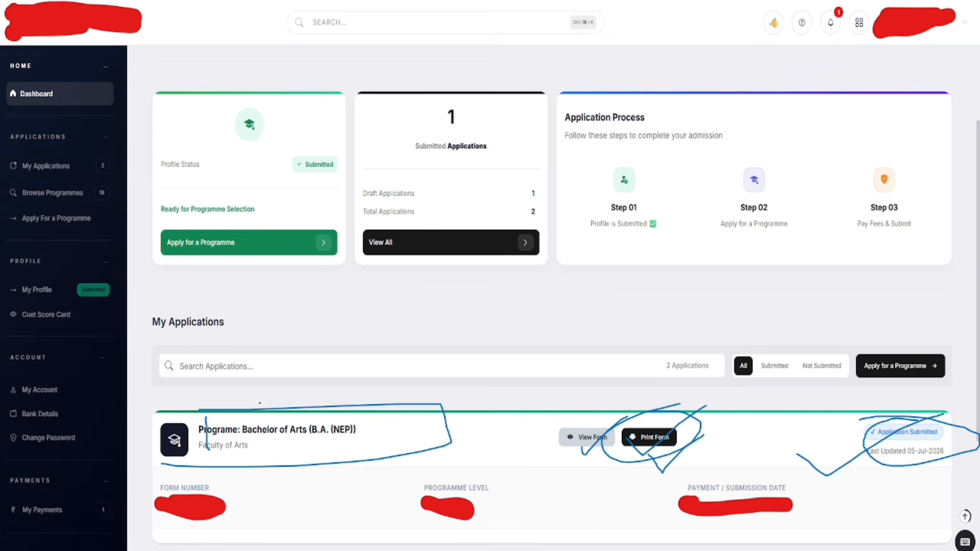
{"action": "mouse_move", "coordinate": [334, 150]}
{"action": "left_mouse_down"}
{"action": "mouse_move", "coordinate": [300, 176]}
{"action": "mouse_move", "coordinate": [316, 146]}
{"action": "left_mouse_up"}
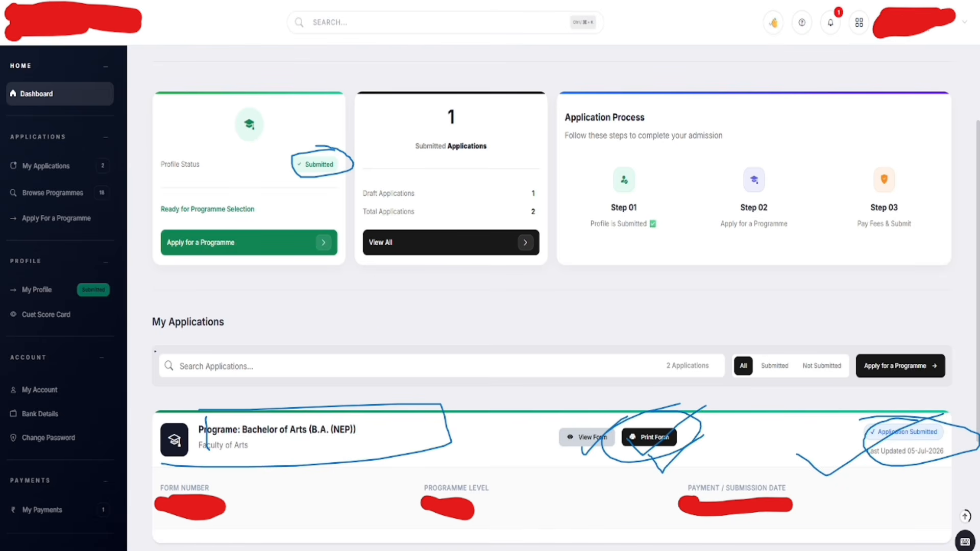